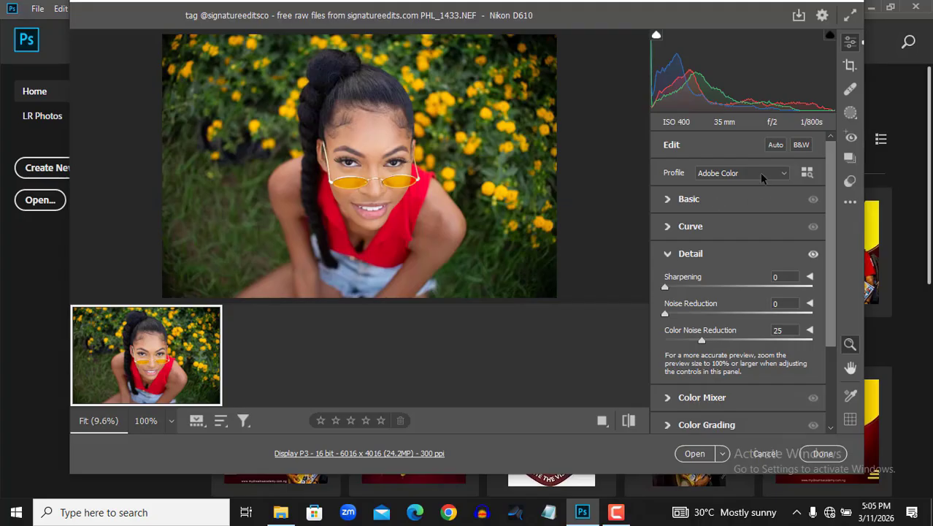
Apply the Adobe Landscape profile to the raw portrait and show it in a side-by-side before/after view
left_click(761, 174)
left_click(750, 192)
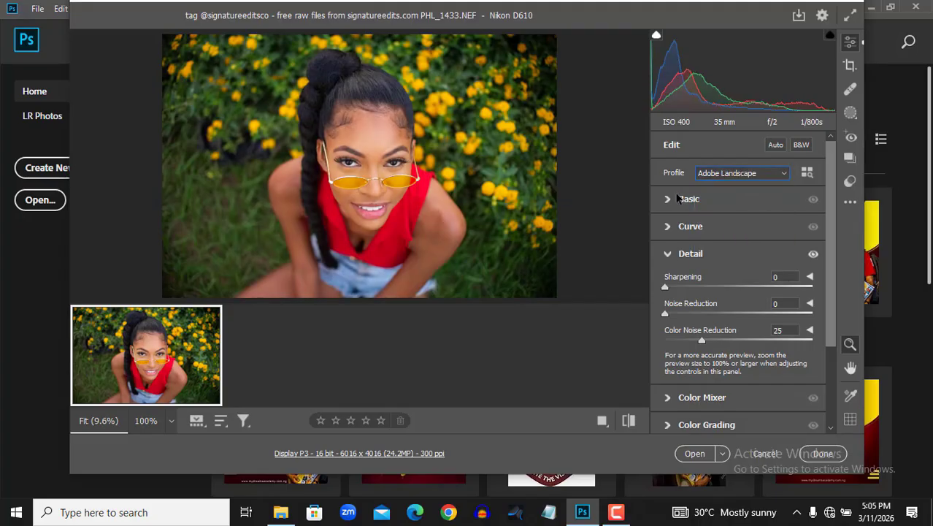
left_click(601, 423)
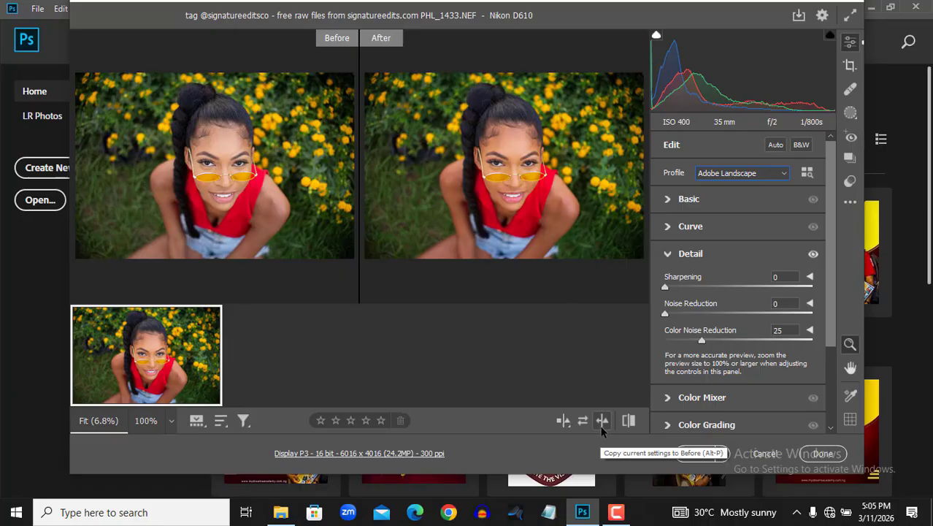
Set Contrast to +41, Highlights to -26, Shadows to +19, Whites to -6, Blacks to -13 and Vibrance to +19
left_click(670, 204)
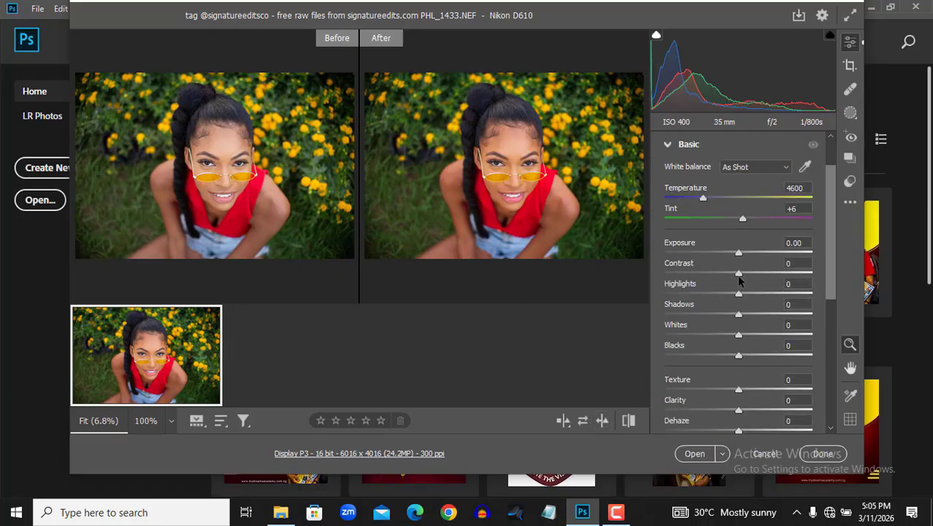
left_click_drag(739, 276, 768, 275)
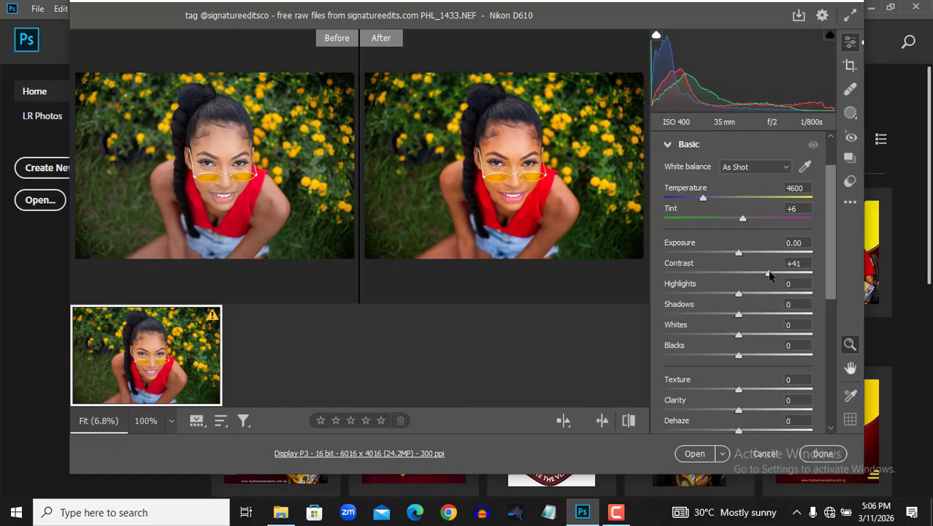
left_click_drag(737, 296, 721, 298)
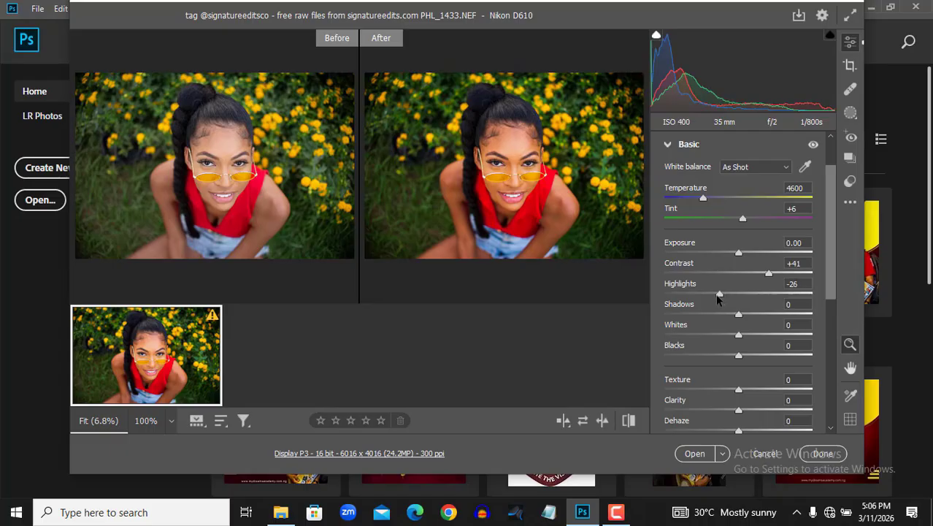
left_click_drag(740, 316, 728, 360)
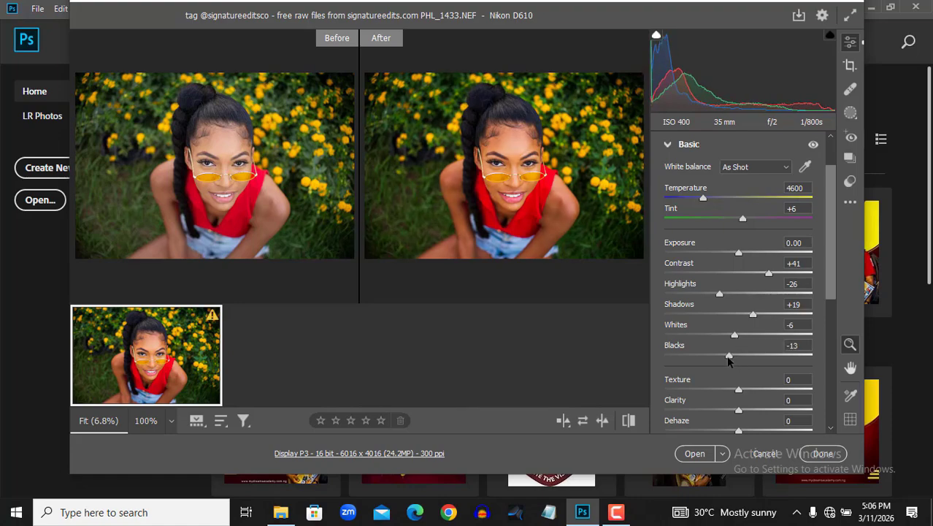
scroll(733, 376, "down", 2)
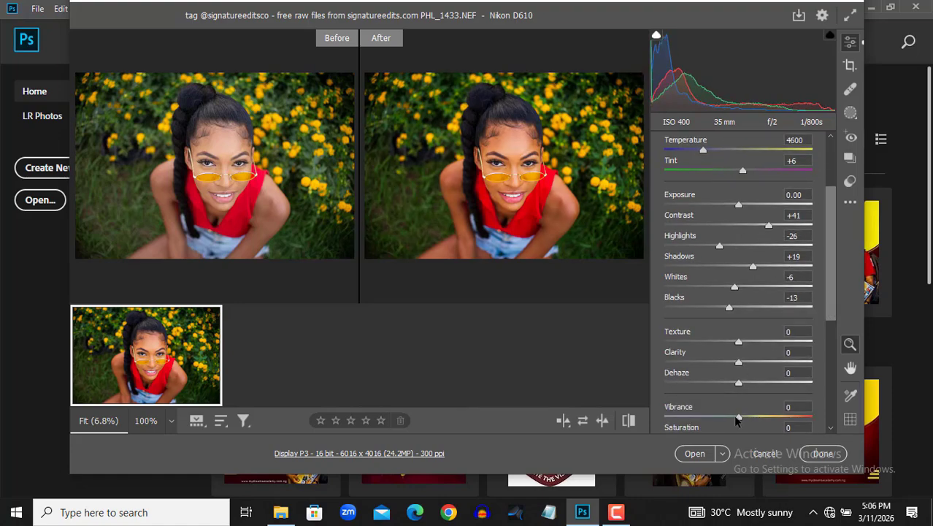
left_click_drag(738, 418, 749, 419)
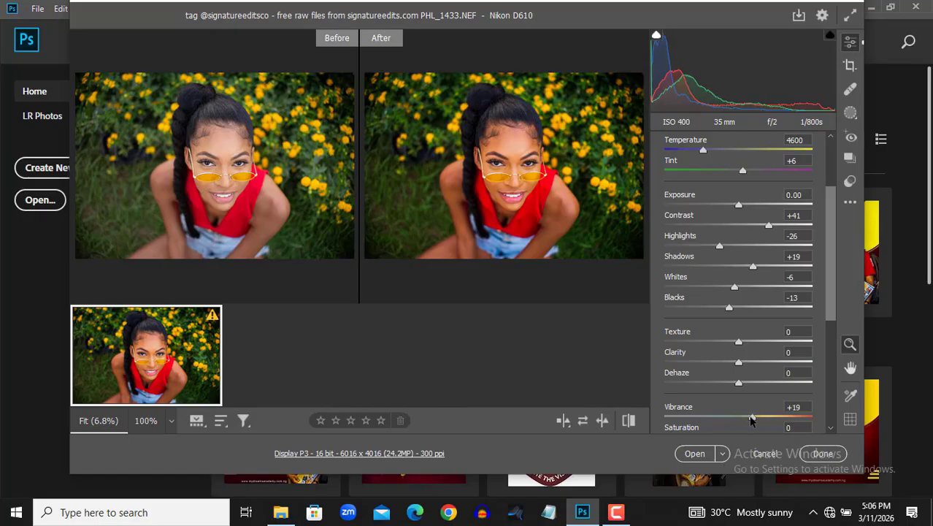
Shape the point curve into a slight S, with a shadow point at input 58, output 52 and a highlight point at input 183, output 190
left_click_drag(832, 304, 829, 345)
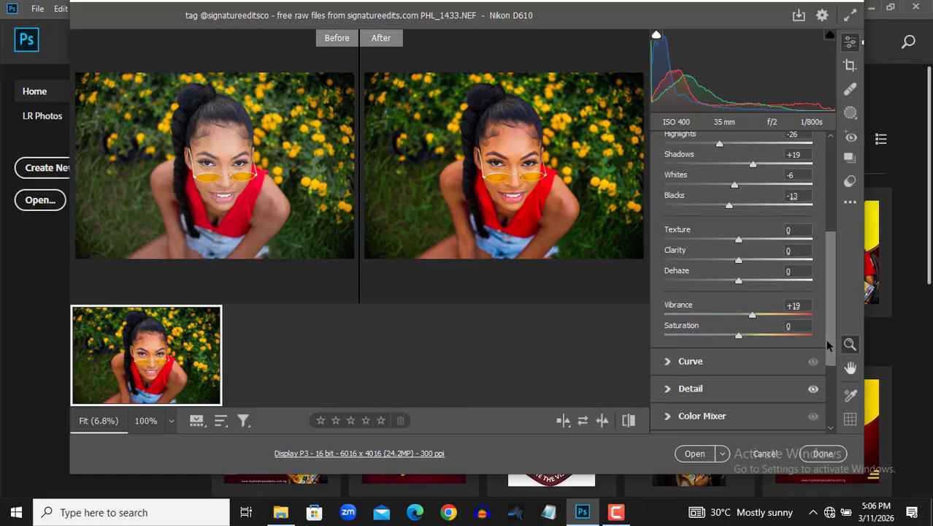
scroll(716, 334, "down", 1)
left_click(670, 341)
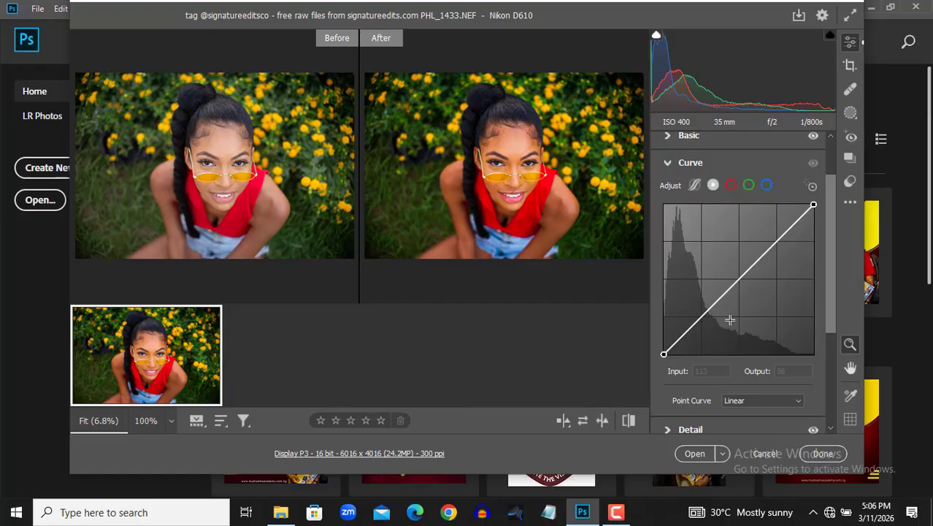
left_click(775, 243)
left_click(698, 323)
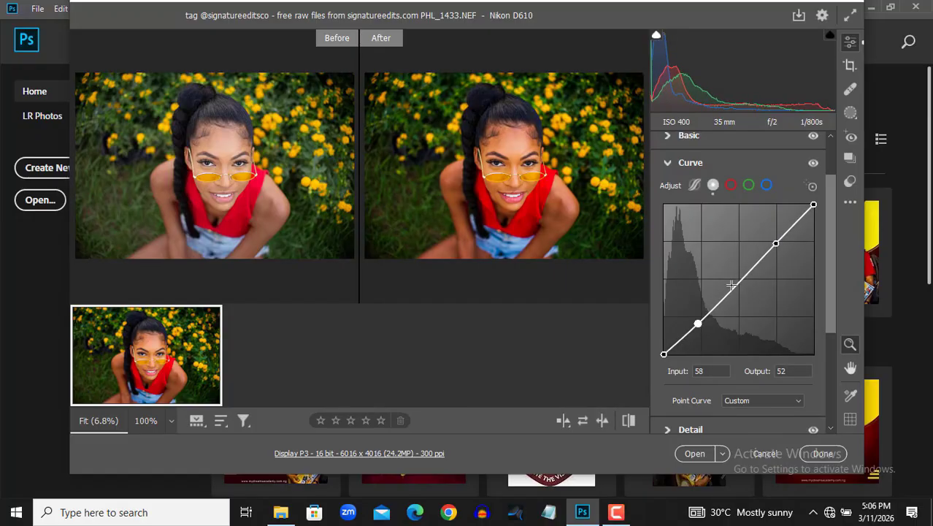
left_click_drag(775, 243, 772, 243)
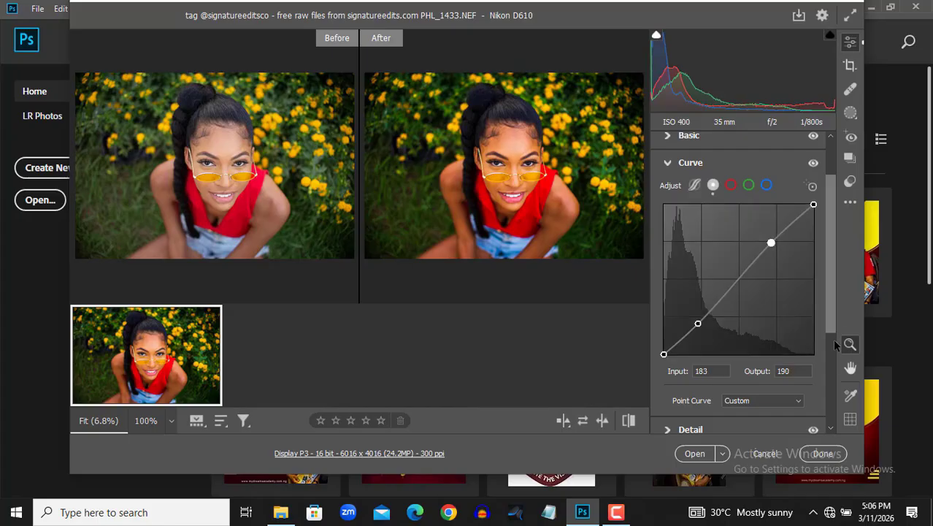
In the HSL color mixer, set the hue of Reds to +13, Oranges to +6, Yellows to -10 and Greens to -29
scroll(822, 329, "down", 2)
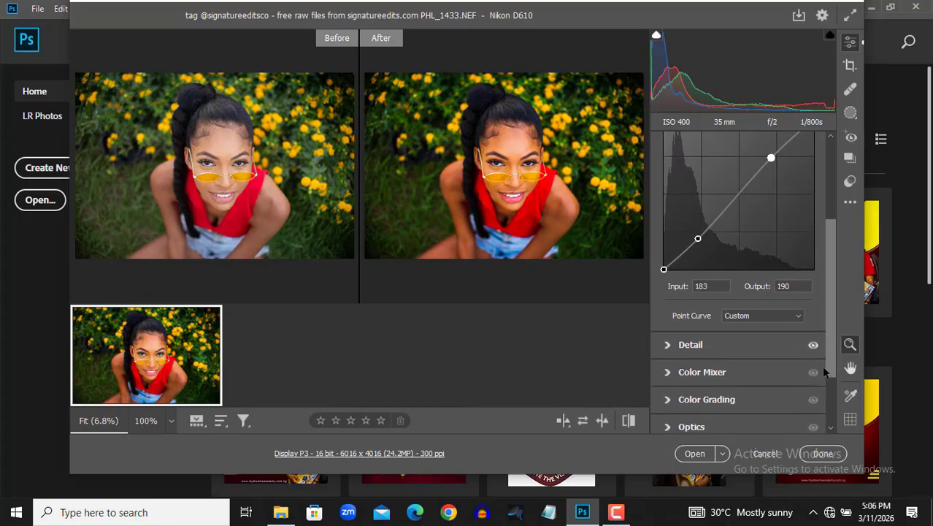
scroll(823, 370, "down", 1)
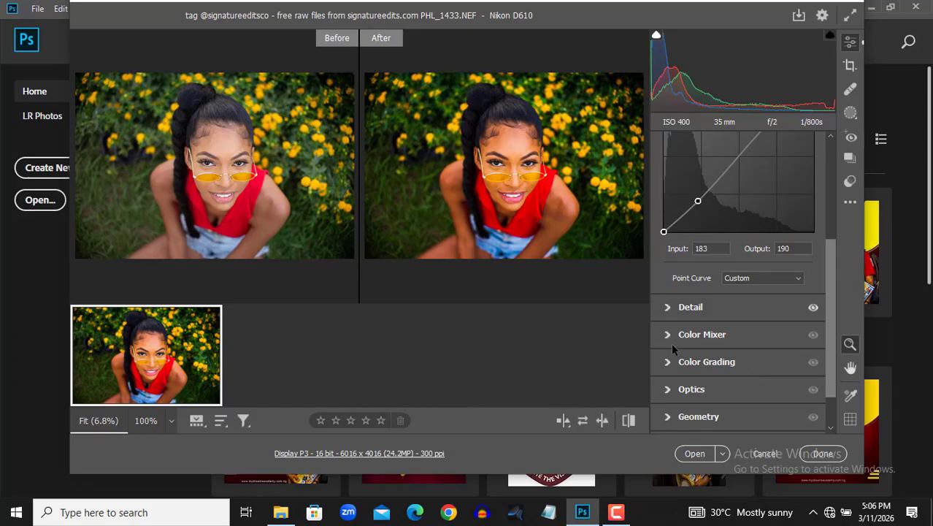
left_click(671, 345)
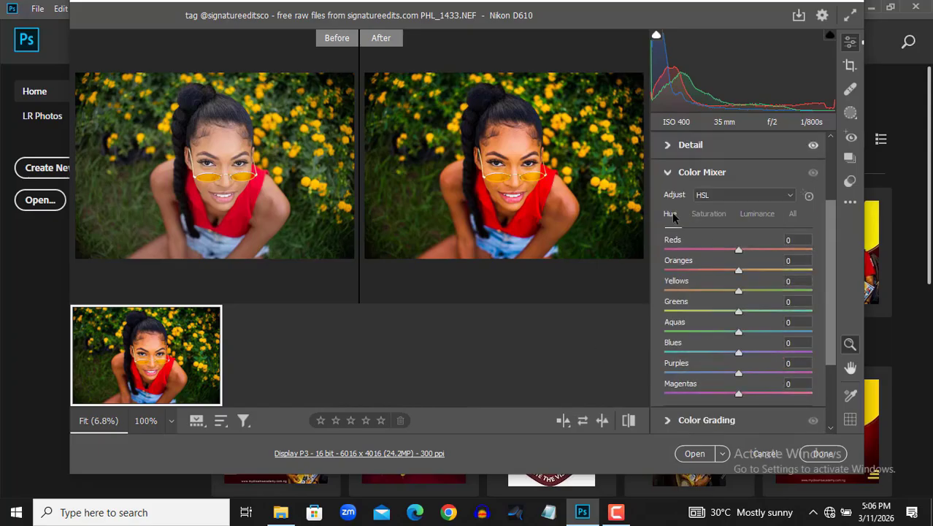
mouse_move(740, 252)
left_mouse_down()
mouse_move(742, 271)
mouse_move(748, 251)
left_mouse_up()
left_click_drag(738, 291, 734, 292)
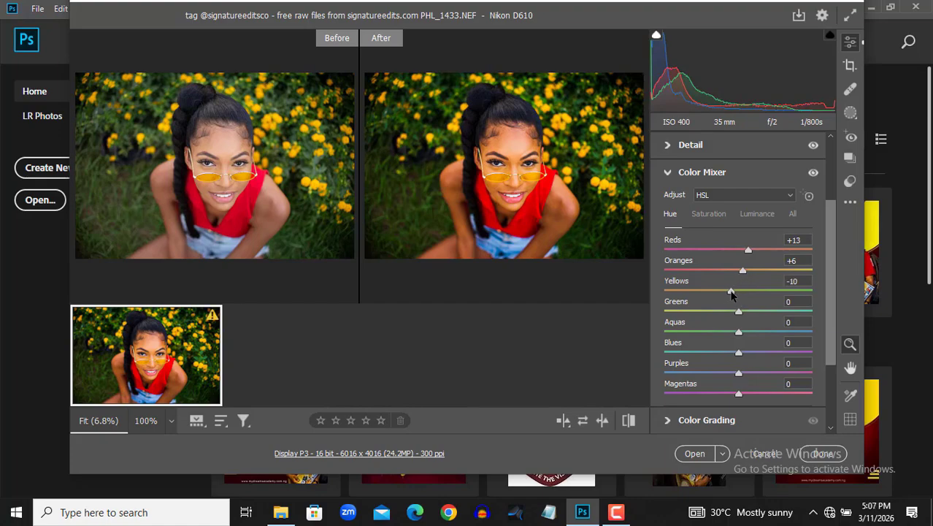
left_click_drag(738, 311, 719, 314)
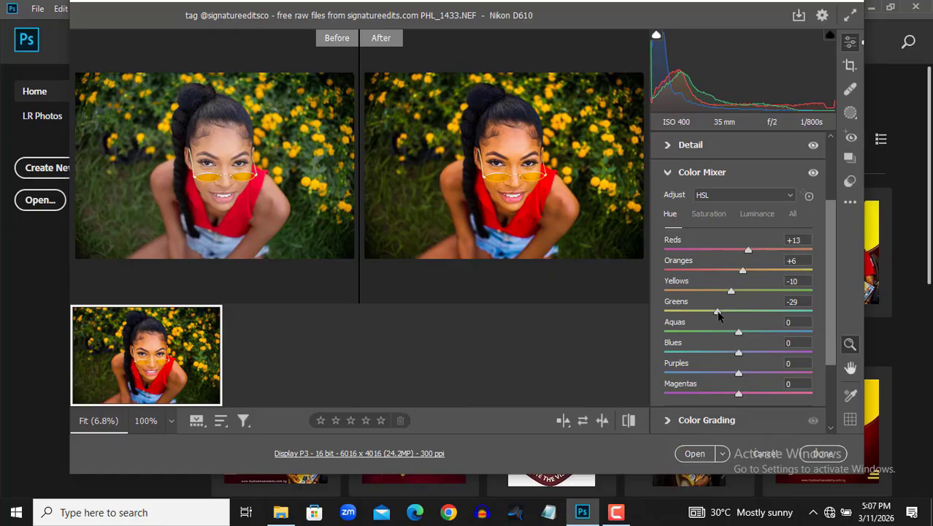
Set the HSL saturation of Reds to +19, Oranges to -10, Yellows to -5 and Greens to -27
left_click(712, 213)
left_click_drag(739, 252, 753, 252)
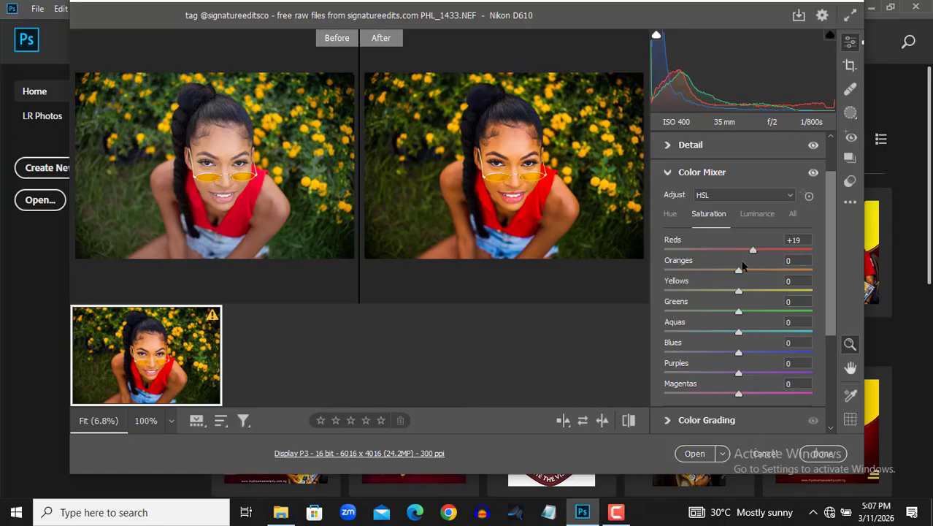
left_click_drag(738, 272, 732, 273)
left_click_drag(739, 291, 718, 314)
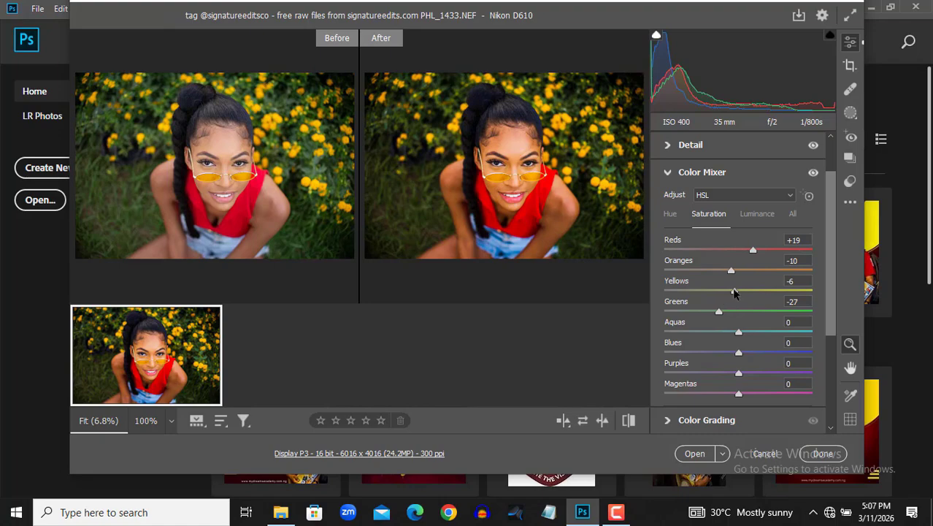
left_click_drag(735, 293, 737, 294)
Set the luminance of Reds to -16, Oranges to +12 and Yellows to -26, and the saturation of Oranges to -5
left_click(748, 212)
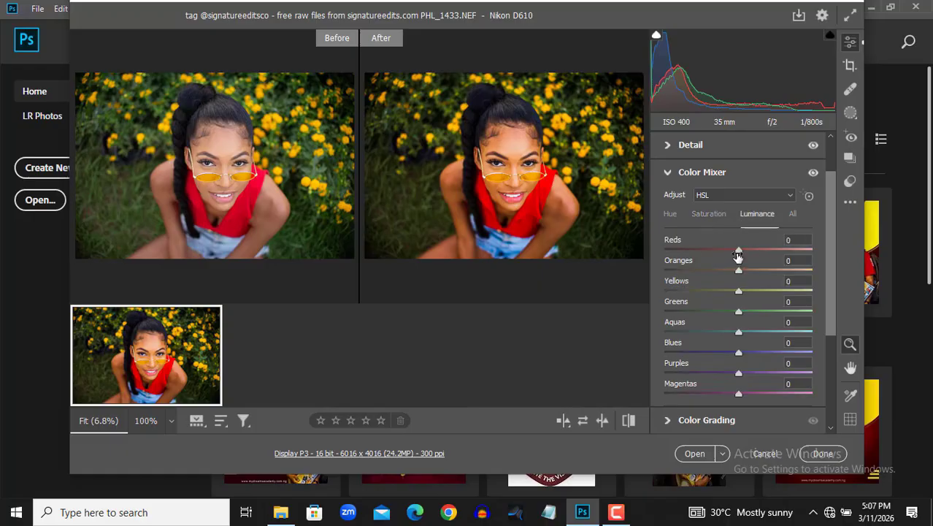
left_click_drag(724, 255, 716, 293)
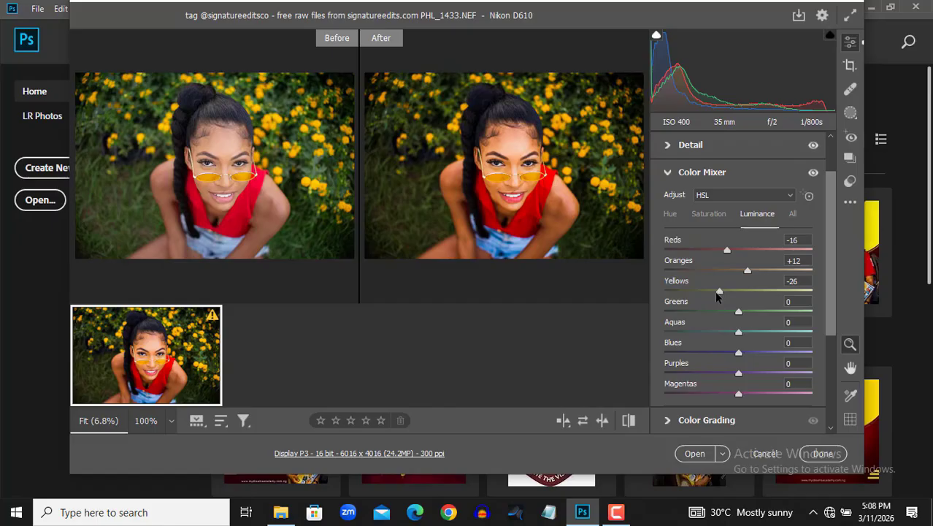
left_click(704, 216)
left_click_drag(731, 273, 735, 272)
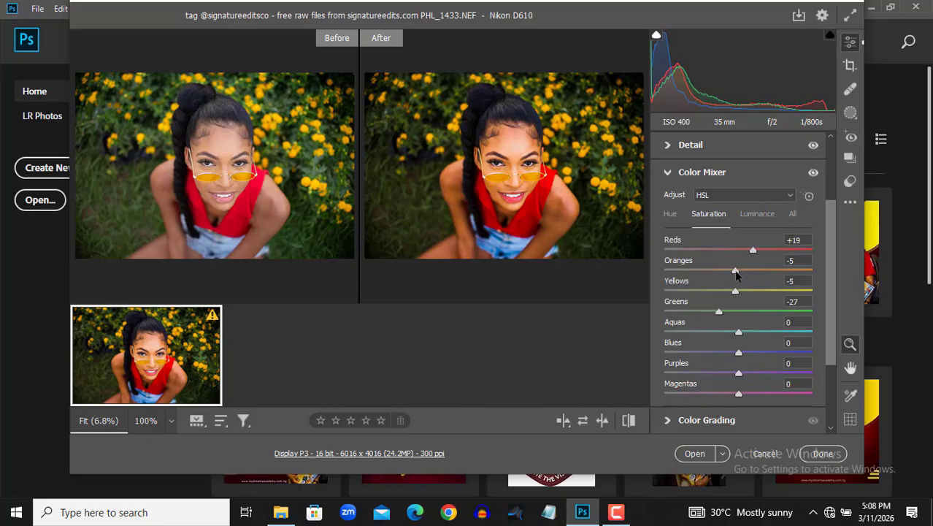
Open the adjusted raw photo as a Photoshop document and duplicate the background layer twice
left_click(693, 453)
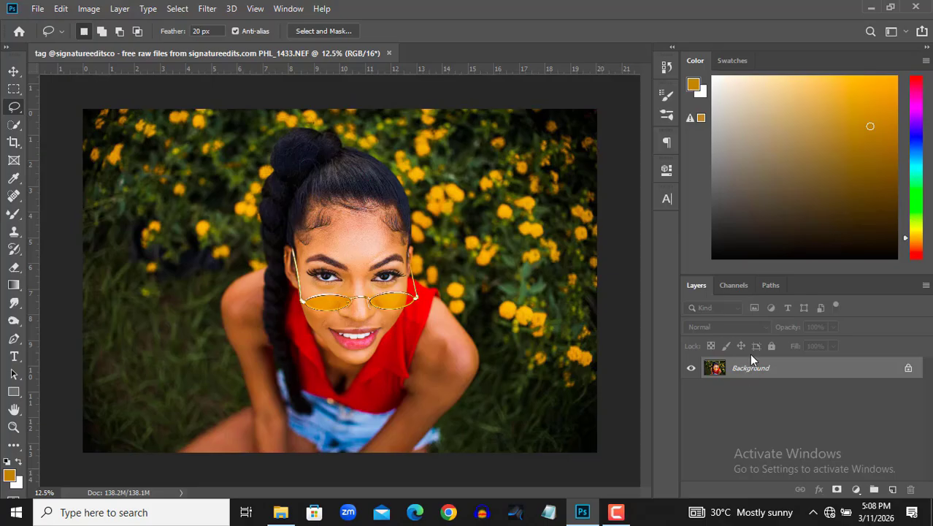
key("ctrl+j")
key("ctrl+j")
Rename the lower duplicate layer as lo and the upper one as hi
left_click(742, 391)
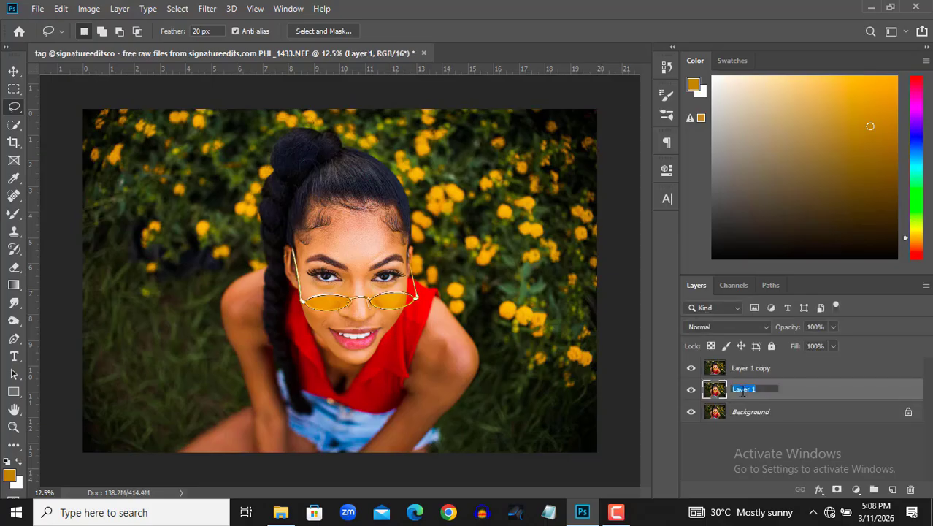
double_click(743, 391)
double_click(753, 369)
type("h")
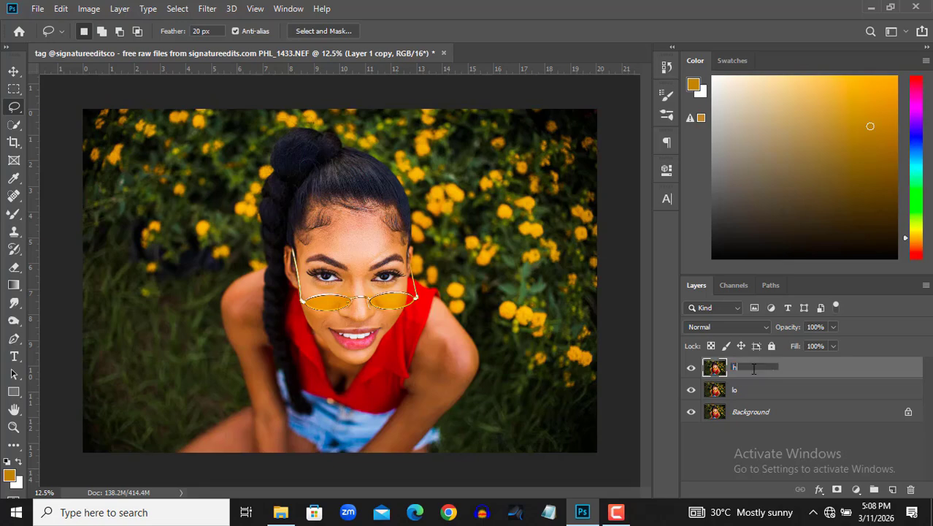
type("i")
Hide the hi layer and apply a Gaussian Blur with a 5-pixel radius to the lo layer
left_click(789, 387)
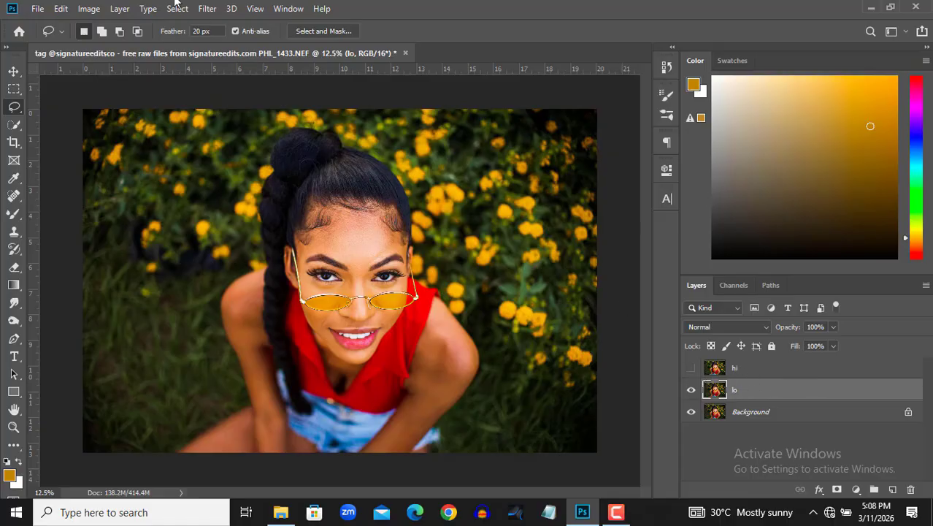
left_click(207, 8)
mouse_move(369, 167)
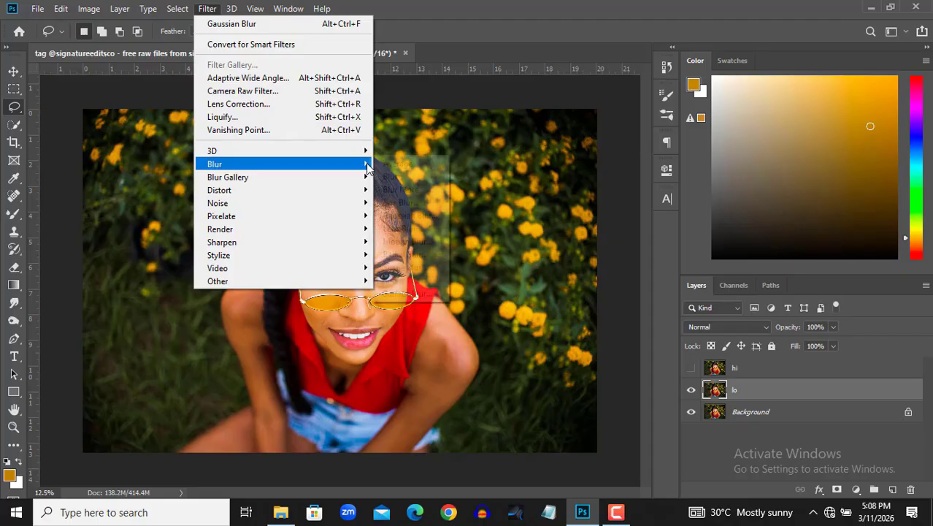
left_click(409, 217)
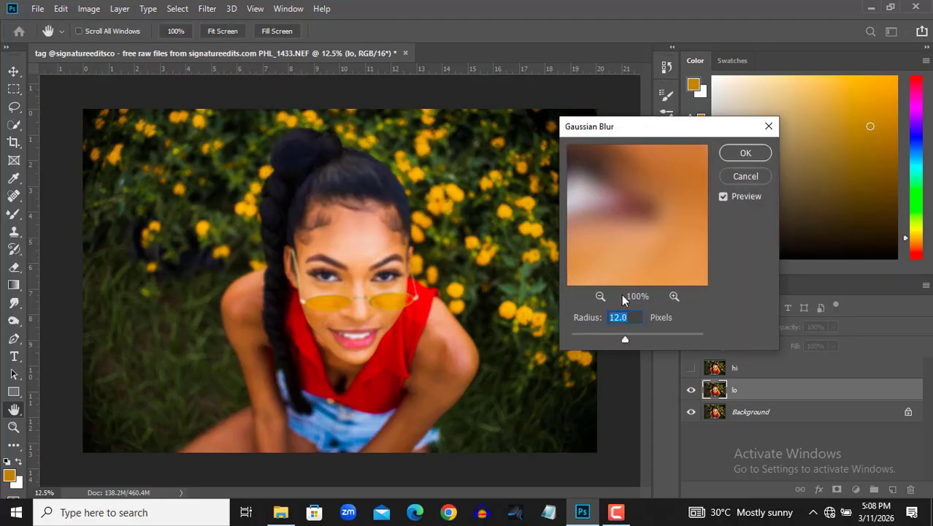
type("5")
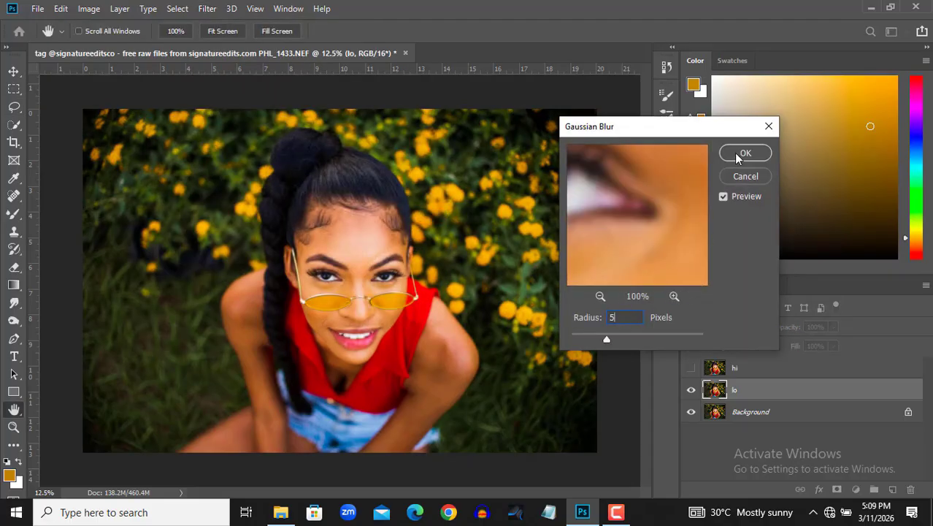
left_click(744, 154)
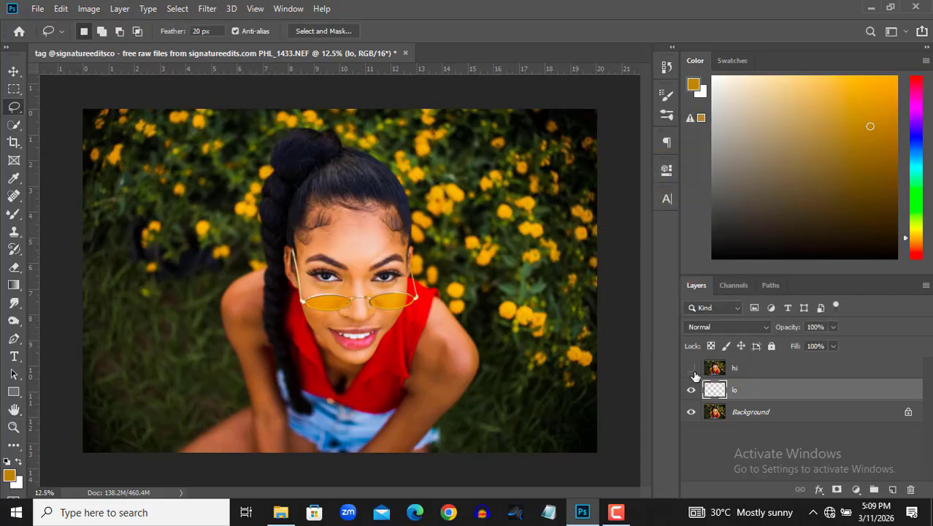
Show the hi layer, apply the lo layer to it using Subtract, scale 2 and offset 128, and set its blend mode to Linear Light
left_click(691, 368)
left_click(761, 373)
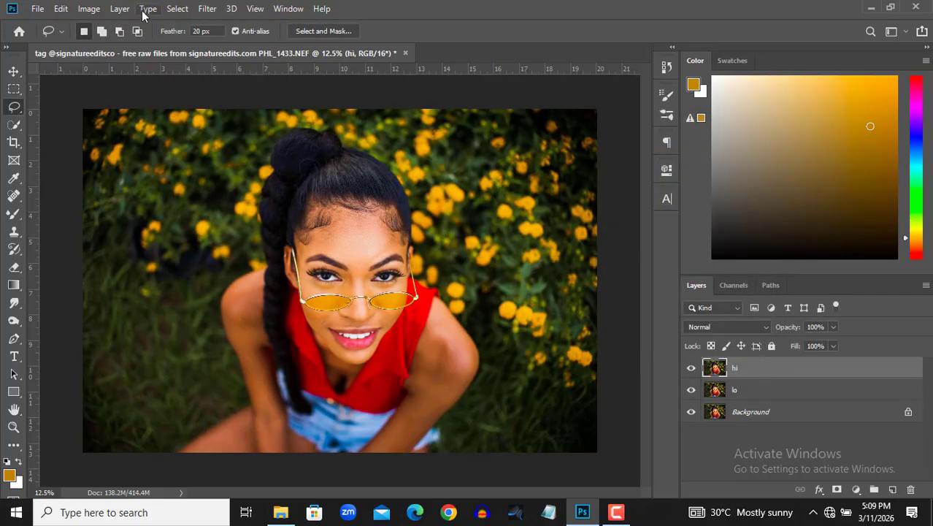
left_click(88, 9)
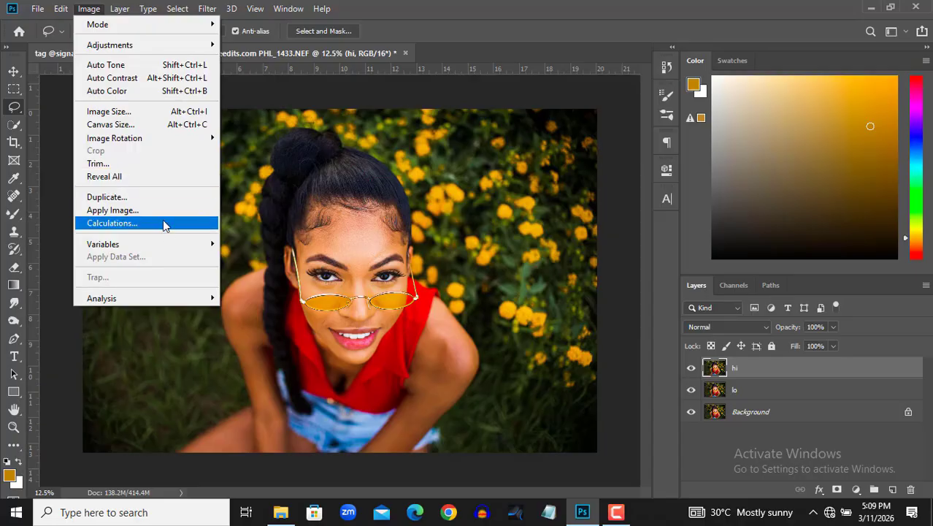
left_click(146, 210)
left_click(615, 225)
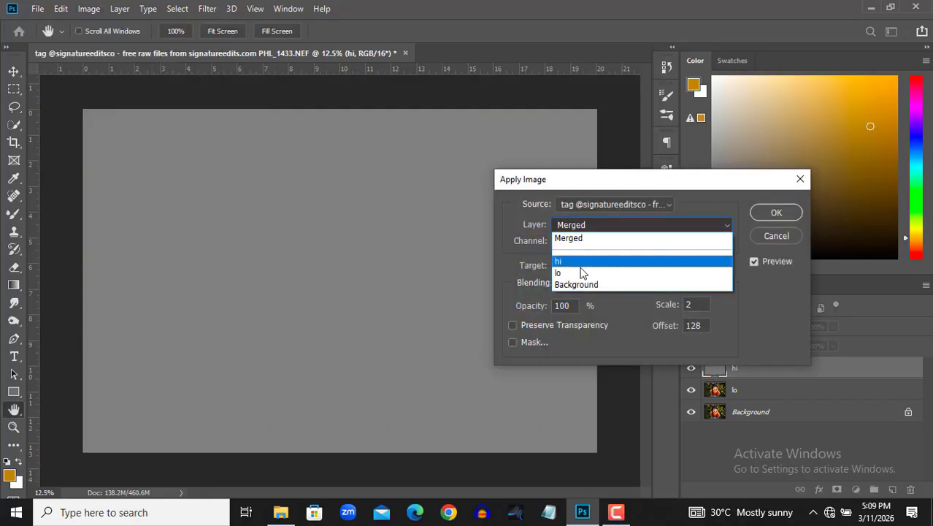
left_click(580, 270)
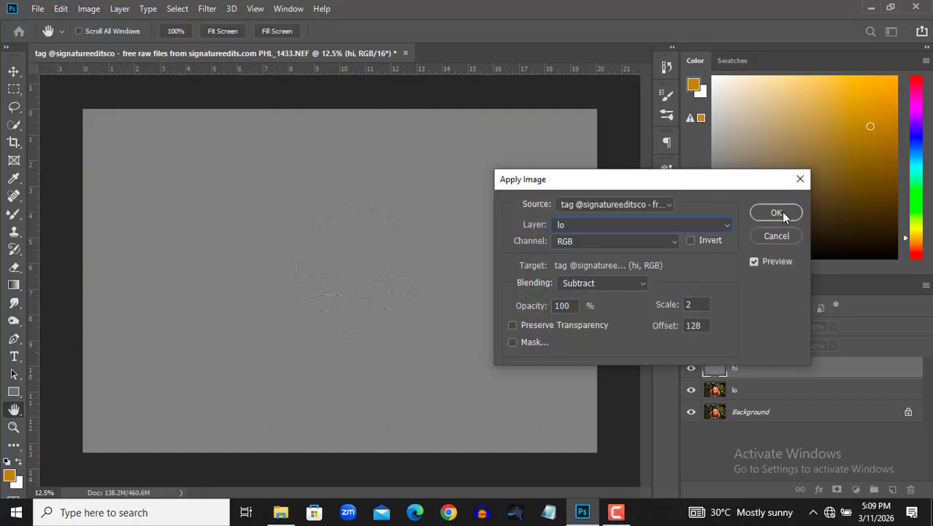
left_click(690, 240)
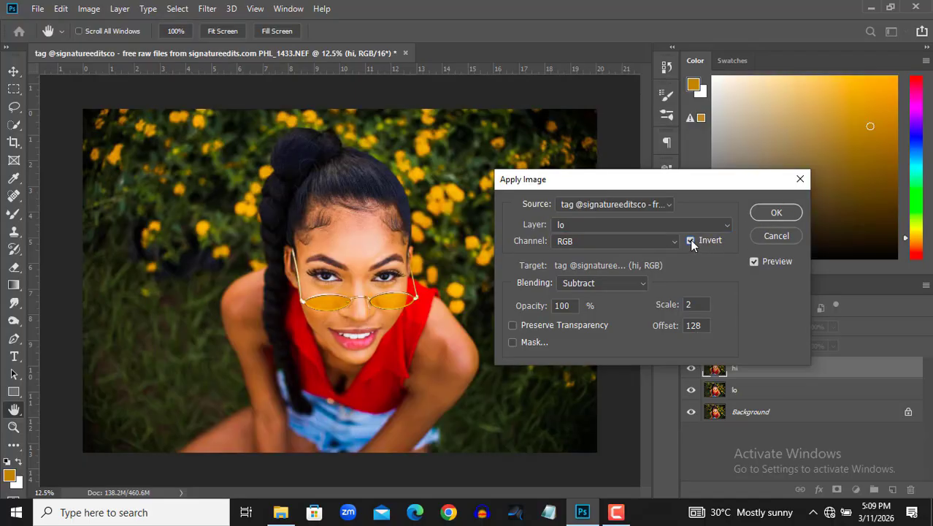
left_click(693, 245)
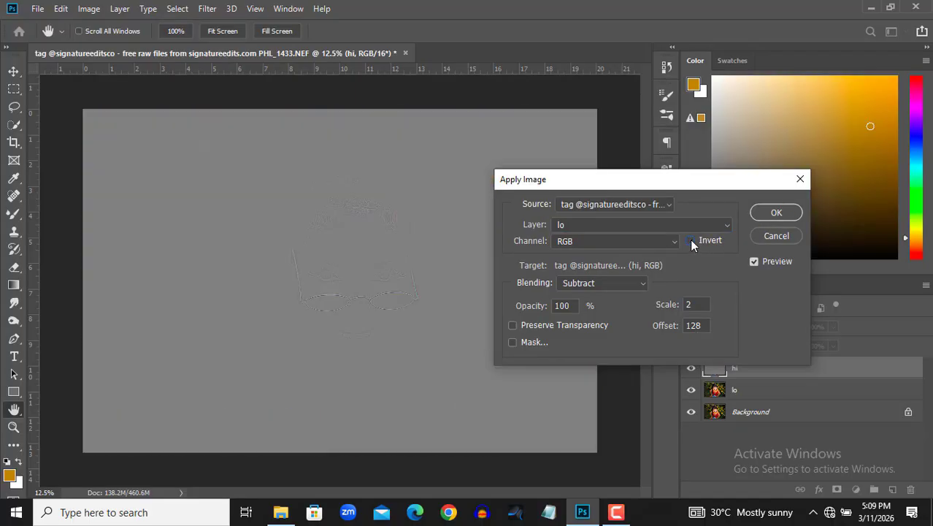
left_click(777, 212)
key("l")
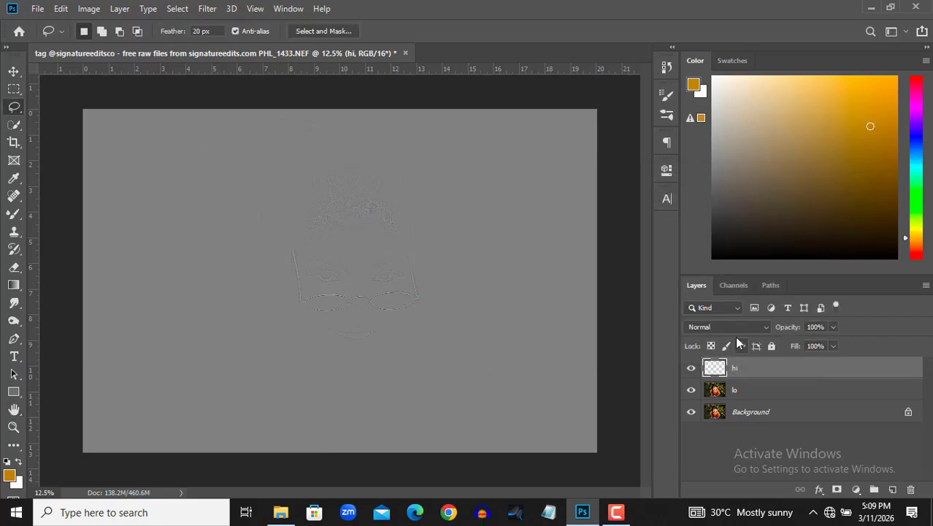
left_click(735, 327)
left_click(708, 363)
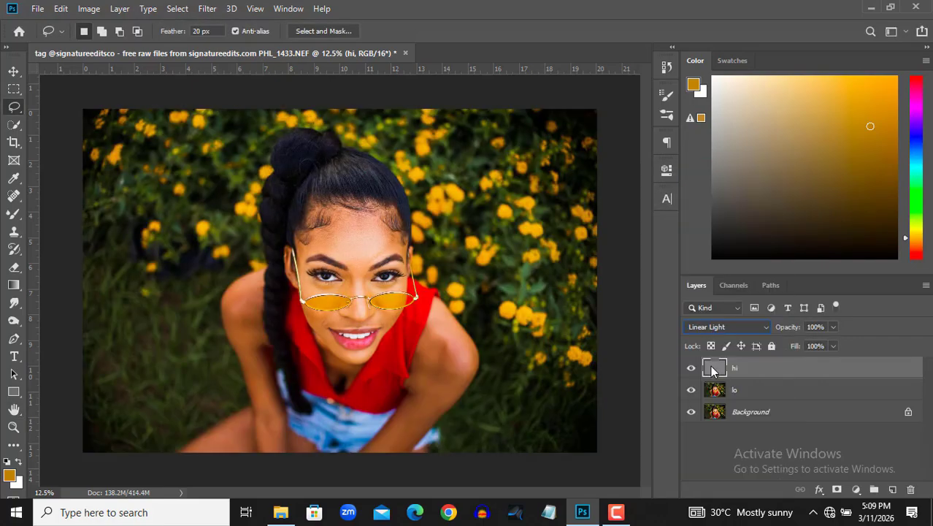
Lasso the central forehead on the lo layer and soften it with a 15-pixel Gaussian Blur, then deselect
scroll(391, 243, "up", 3)
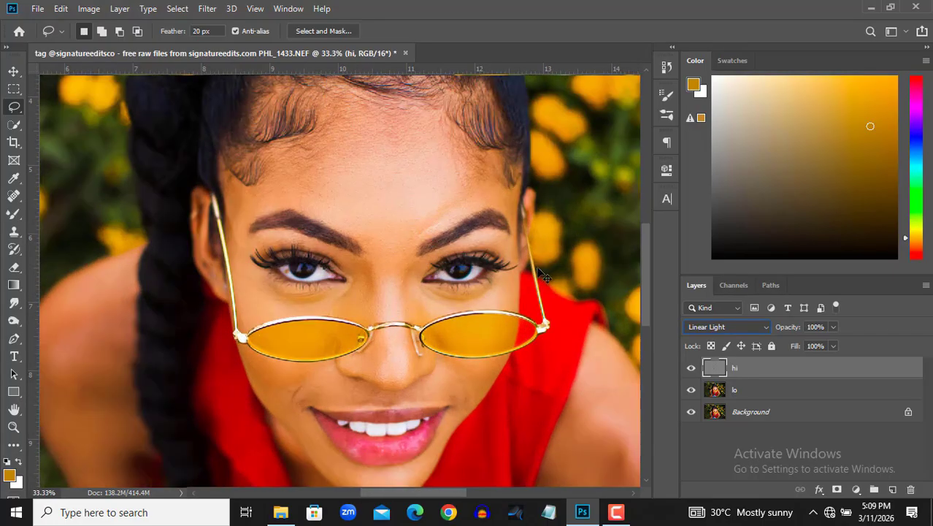
left_click(741, 414)
left_click(754, 391)
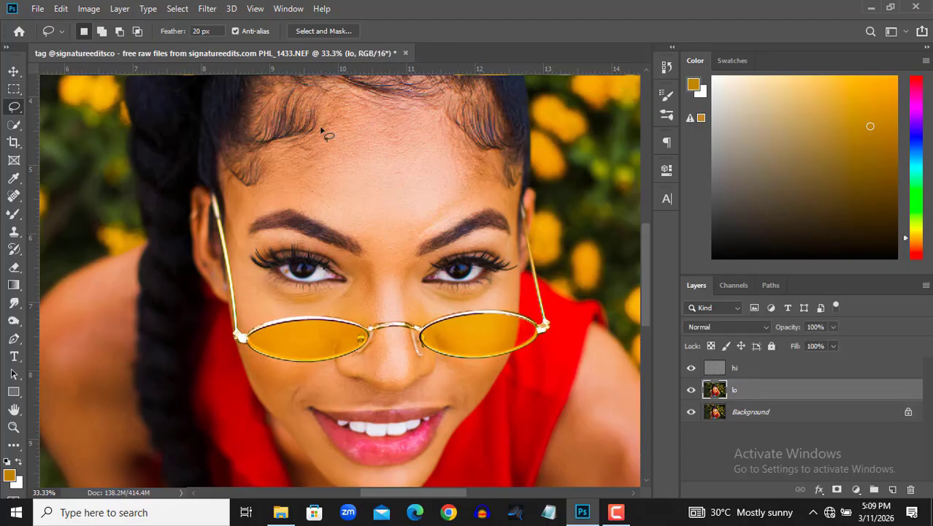
mouse_move(355, 101)
left_mouse_down()
mouse_move(338, 101)
mouse_move(306, 151)
mouse_move(288, 186)
mouse_move(299, 214)
mouse_move(372, 254)
mouse_move(423, 247)
mouse_move(494, 178)
mouse_move(436, 117)
mouse_move(351, 103)
left_mouse_up()
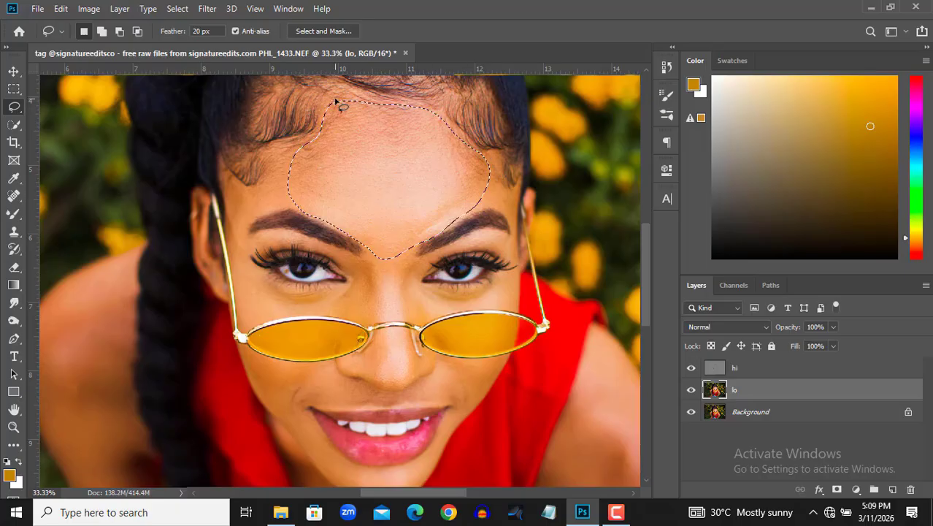
left_click(207, 8)
mouse_move(319, 164)
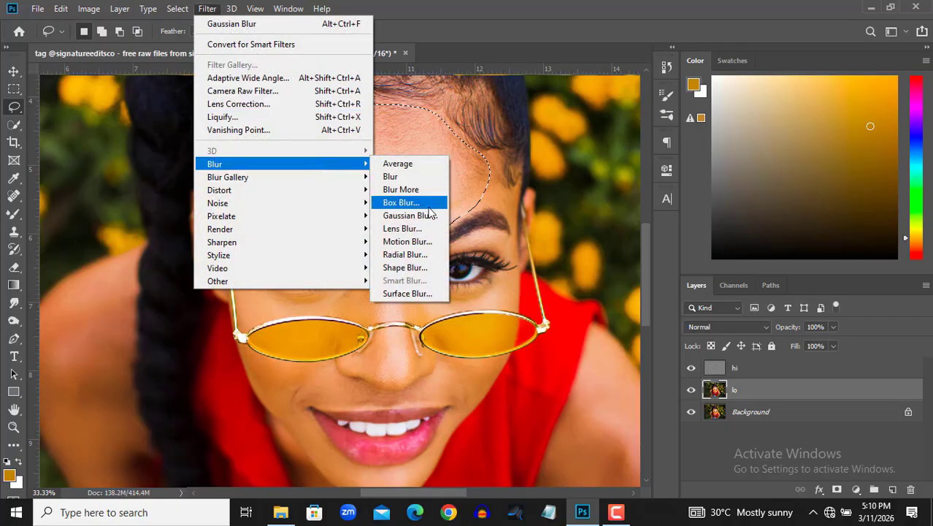
left_click(408, 214)
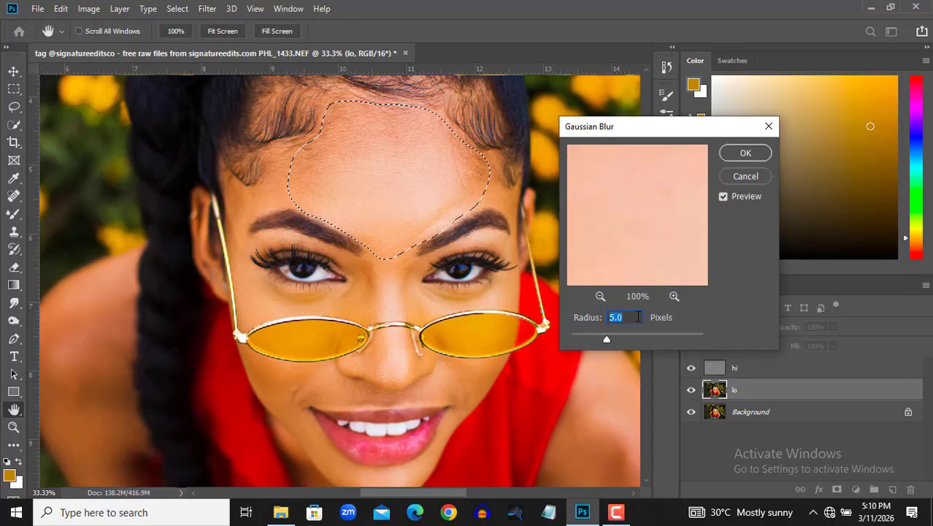
type("15")
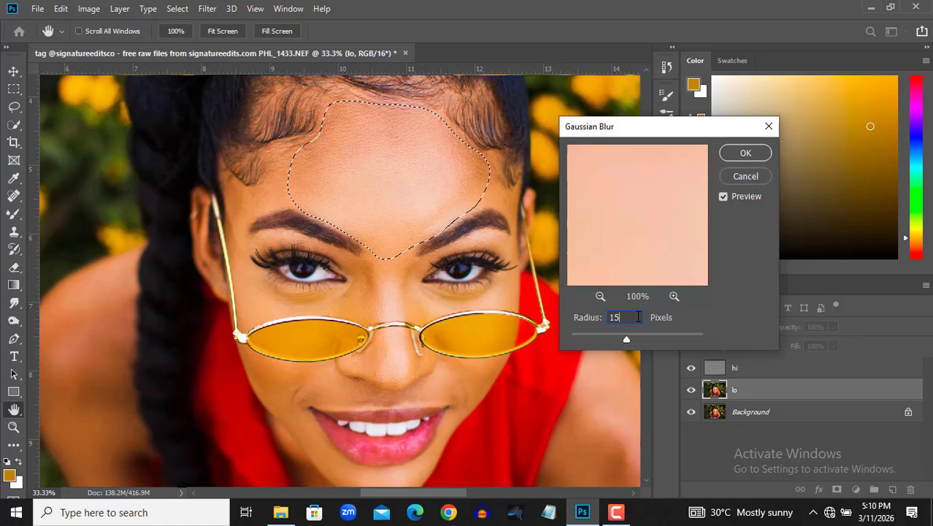
left_click(745, 153)
key("ctrl+d")
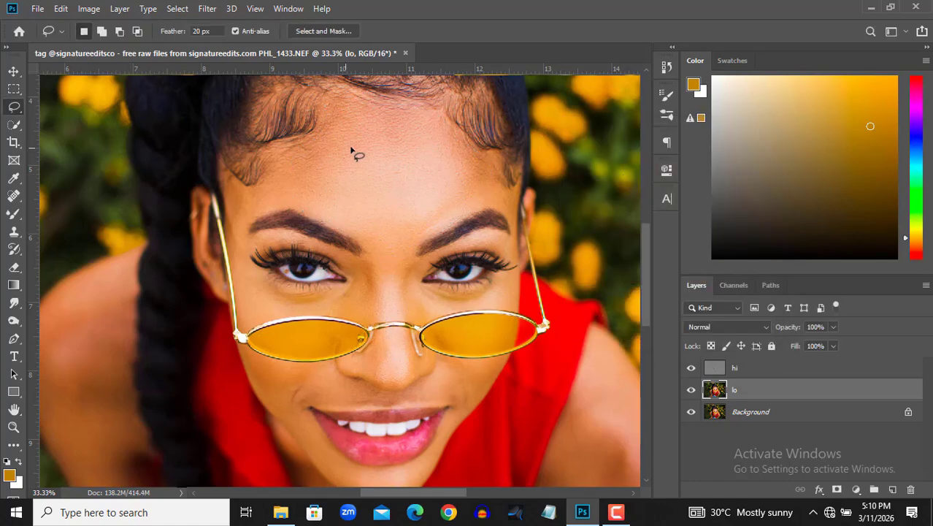
Lasso the skin between hairline and eyebrow on each side of the forehead in turn, repeating the last Gaussian Blur on both
mouse_move(309, 138)
left_mouse_down()
mouse_move(242, 187)
mouse_move(226, 218)
mouse_move(233, 250)
mouse_move(254, 219)
mouse_move(315, 223)
mouse_move(328, 203)
mouse_move(308, 138)
left_mouse_up()
left_click(206, 8)
left_click(219, 24)
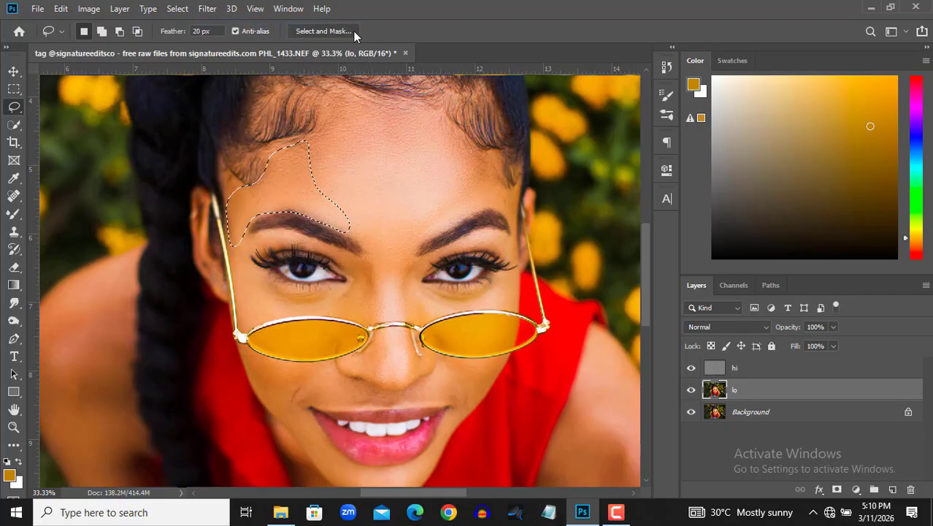
key("ctrl+d")
mouse_move(458, 137)
left_mouse_down()
mouse_move(452, 170)
mouse_move(466, 187)
mouse_move(431, 228)
mouse_move(497, 209)
mouse_move(512, 219)
mouse_move(513, 187)
mouse_move(493, 147)
mouse_move(452, 134)
left_mouse_up()
left_click(206, 8)
left_click(205, 25)
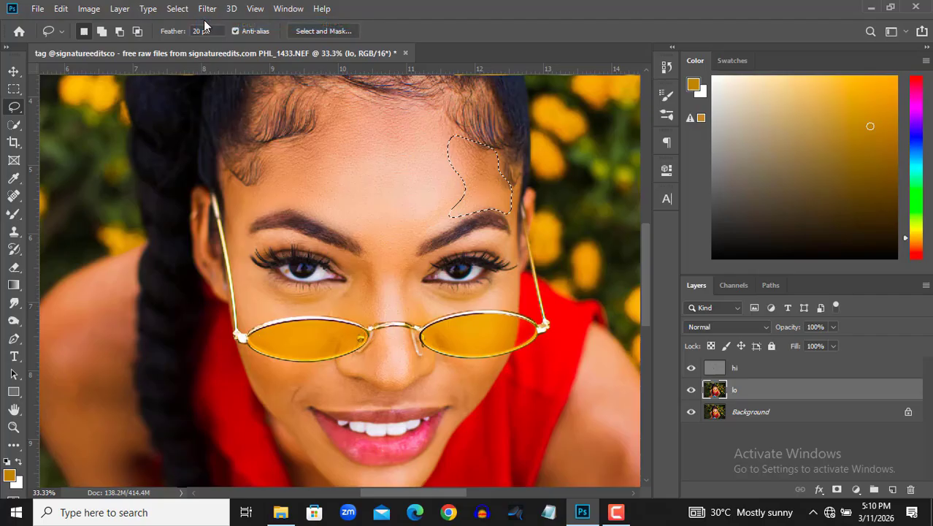
key("ctrl+d")
Repeat the Gaussian Blur on lassoed areas around the nose bridge and across the skin above the upper lip
mouse_move(353, 238)
left_mouse_down()
mouse_move(373, 271)
mouse_move(377, 312)
mouse_move(407, 316)
mouse_move(403, 284)
mouse_move(418, 242)
mouse_move(404, 219)
mouse_move(356, 237)
left_mouse_up()
left_click(207, 9)
left_click(210, 26)
mouse_move(444, 363)
left_mouse_down()
mouse_move(504, 358)
mouse_move(458, 420)
mouse_move(443, 400)
mouse_move(293, 410)
mouse_move(289, 398)
mouse_move(326, 371)
mouse_move(388, 394)
mouse_move(446, 369)
left_mouse_up()
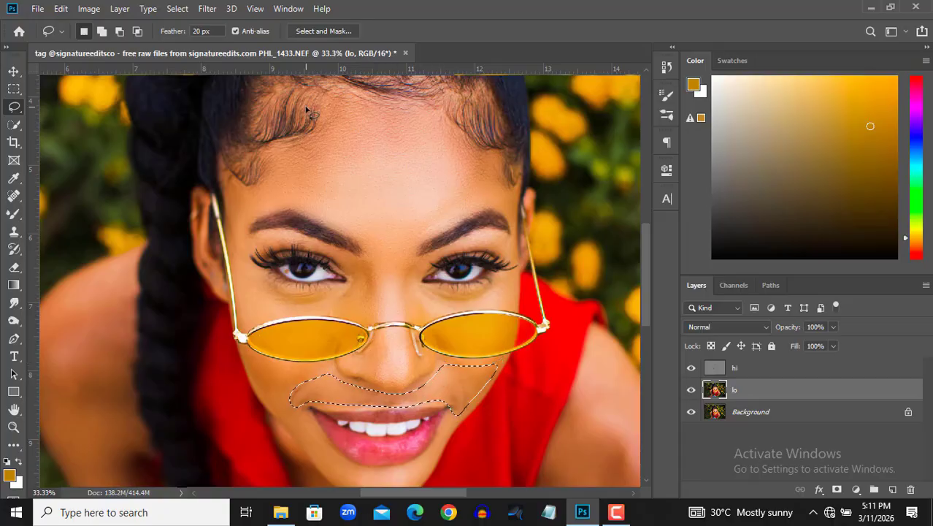
left_click(207, 9)
left_click(210, 24)
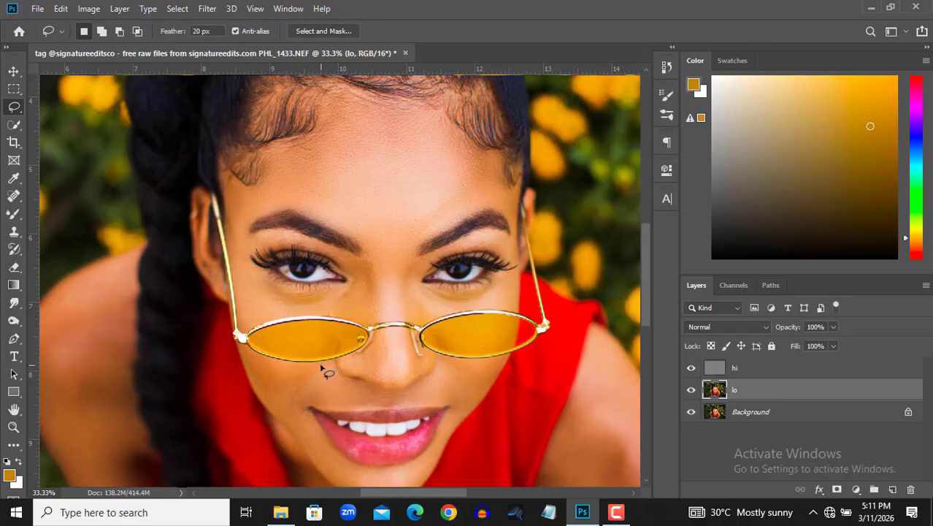
Lasso the cheek below the left lens of the glasses, repeat the Gaussian Blur on it and deselect
left_click_drag(320, 365, 269, 370)
mouse_move(287, 425)
left_mouse_down()
mouse_move(311, 451)
mouse_move(301, 409)
mouse_move(321, 366)
left_mouse_up()
left_click(208, 9)
left_click(211, 24)
key("ctrl+d")
Lasso the chin area below the lower lip, repeat the Gaussian Blur on it and deselect
left_click_drag(648, 274, 645, 304)
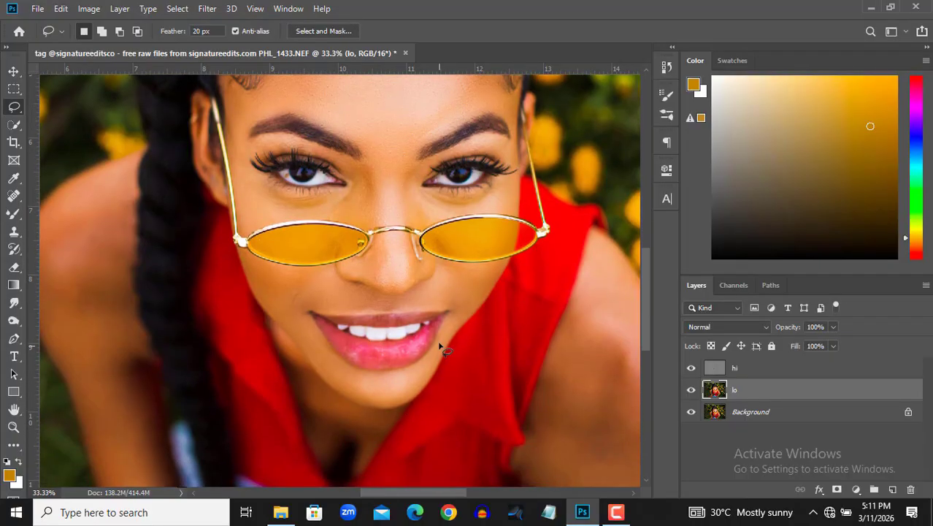
mouse_move(445, 329)
left_mouse_down()
mouse_move(423, 361)
mouse_move(373, 370)
mouse_move(344, 368)
mouse_move(315, 334)
mouse_move(328, 379)
left_mouse_up()
left_click_drag(379, 407, 406, 406)
left_click_drag(450, 340, 448, 335)
left_click(206, 8)
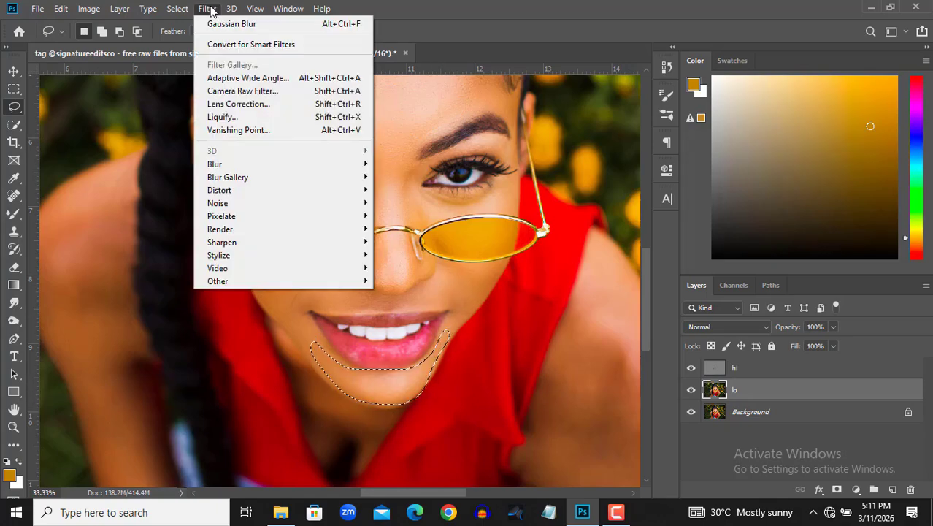
left_click(292, 23)
scroll(469, 162, "up", 1)
key("ctrl+d")
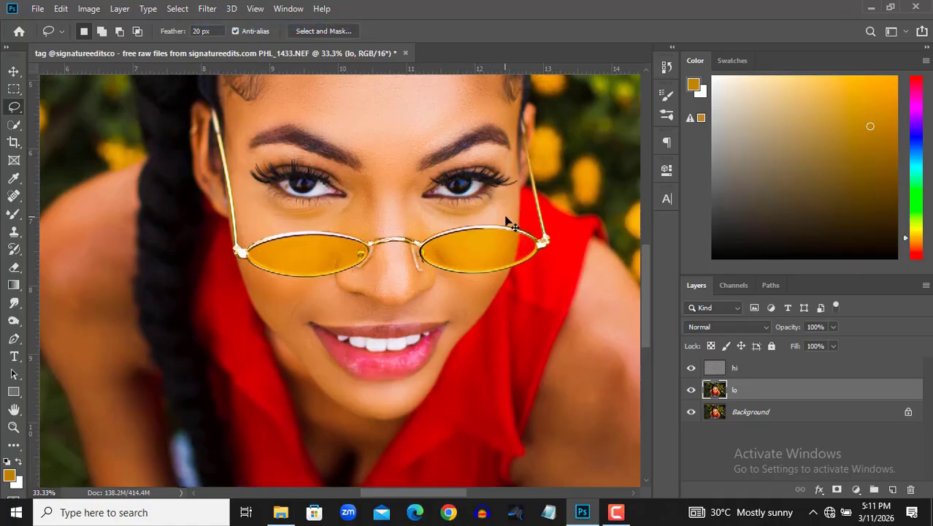
Group the hi and lo layers and toggle the group's visibility to compare the retouched skin with the original
scroll(509, 219, "right", 1)
key("ctrl+minus")
key("ctrl+minus")
key("ctrl+minus")
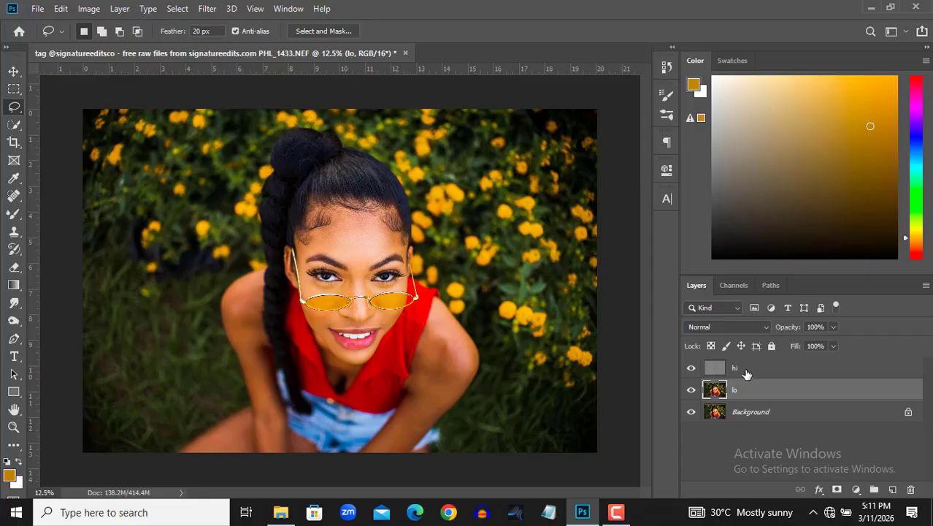
left_click(746, 374, "shift")
key("ctrl+g")
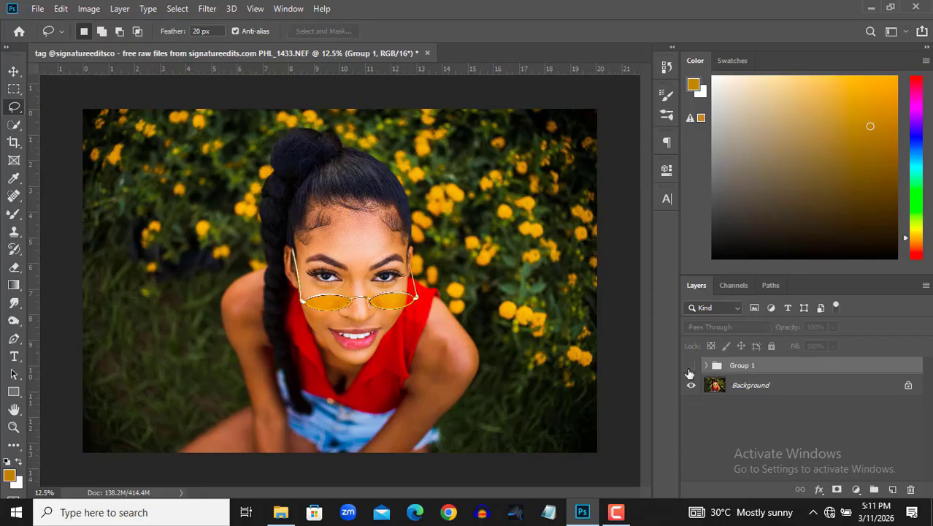
left_click(690, 368)
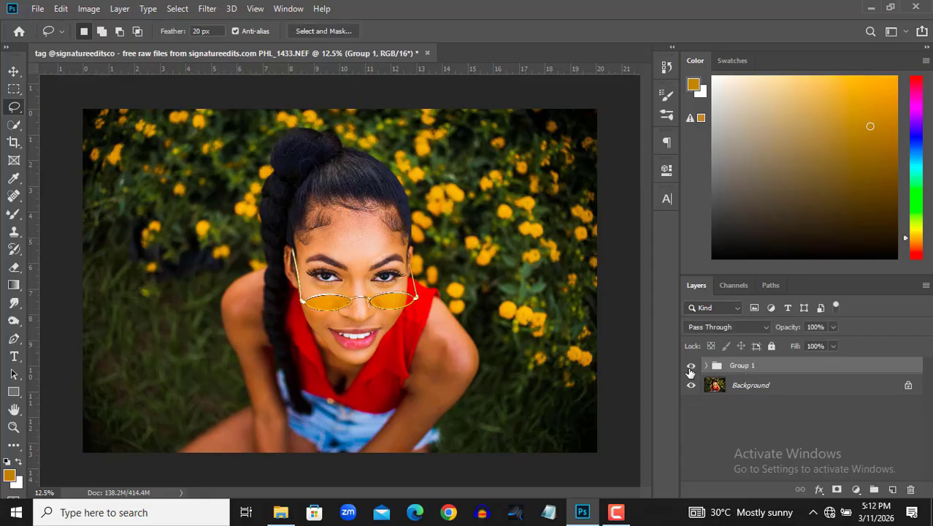
left_click(691, 368)
left_click(690, 367)
Convert the retouching group to a Smart Object and keep it as the active layer
right_click(736, 371)
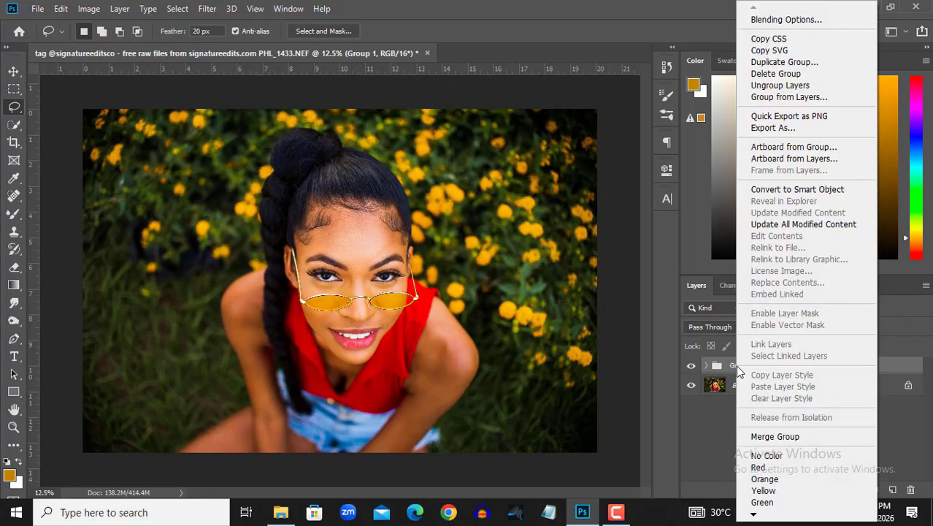
left_click(803, 189)
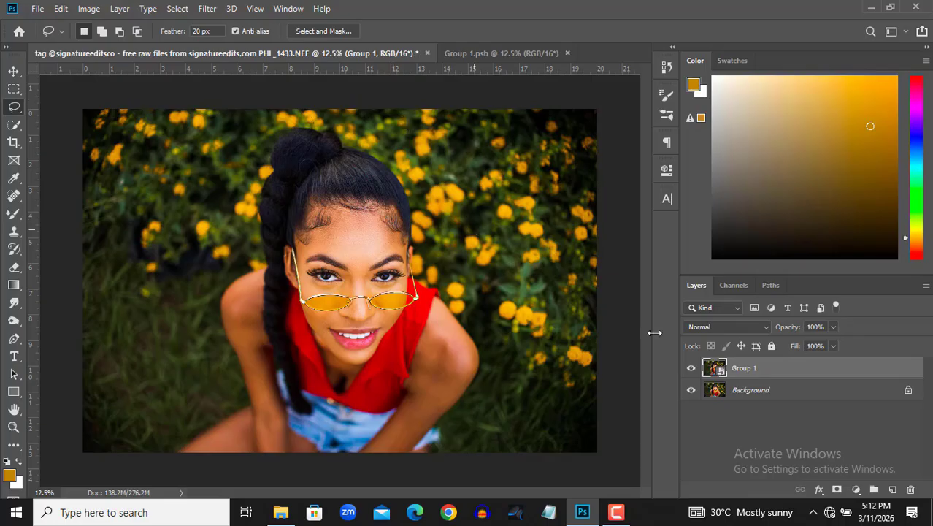
left_click(705, 422)
left_click(734, 374)
Select the subject automatically, rasterize the Group 1 Smart Object and copy the selected woman to a new layer
left_click(177, 9)
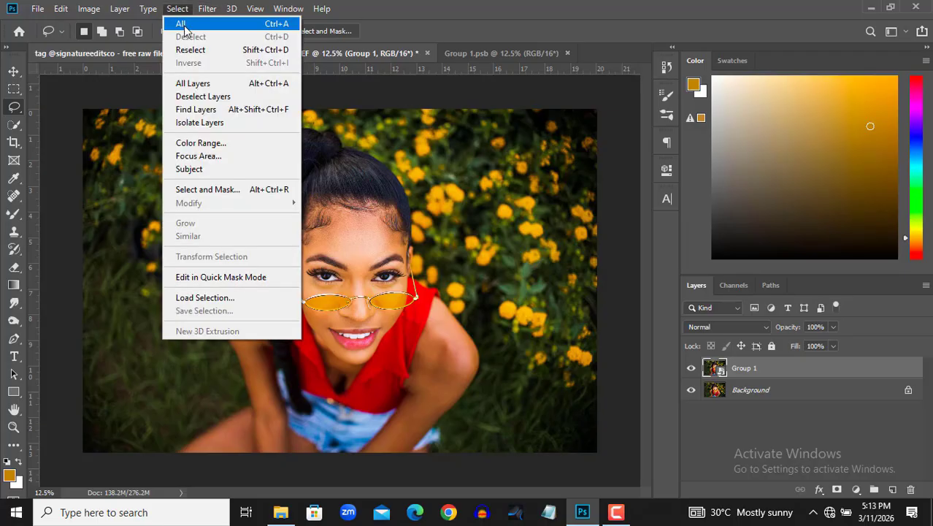
left_click(191, 168)
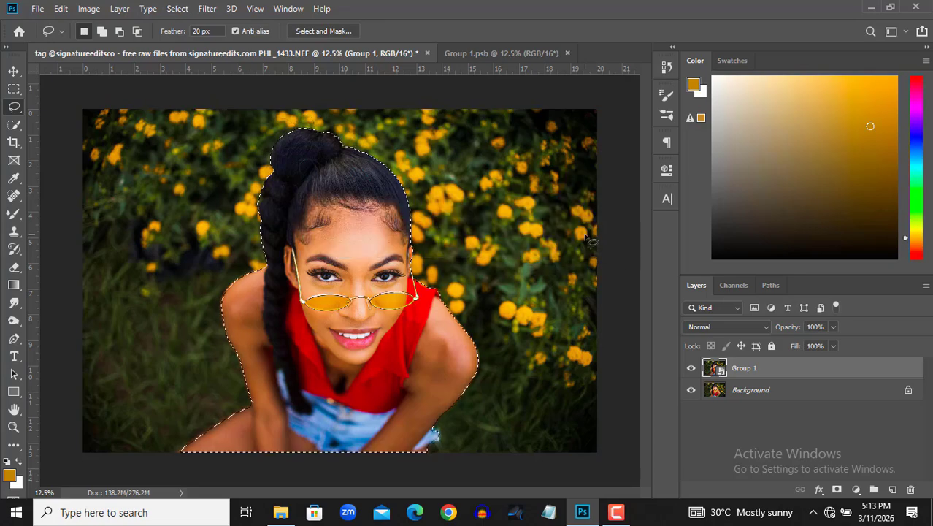
right_click(730, 368)
left_click(782, 240)
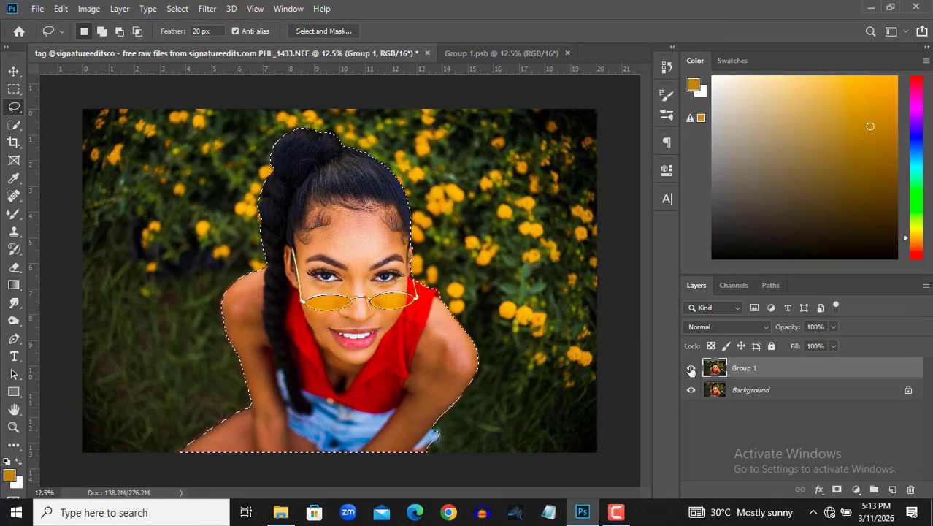
key("ctrl+j")
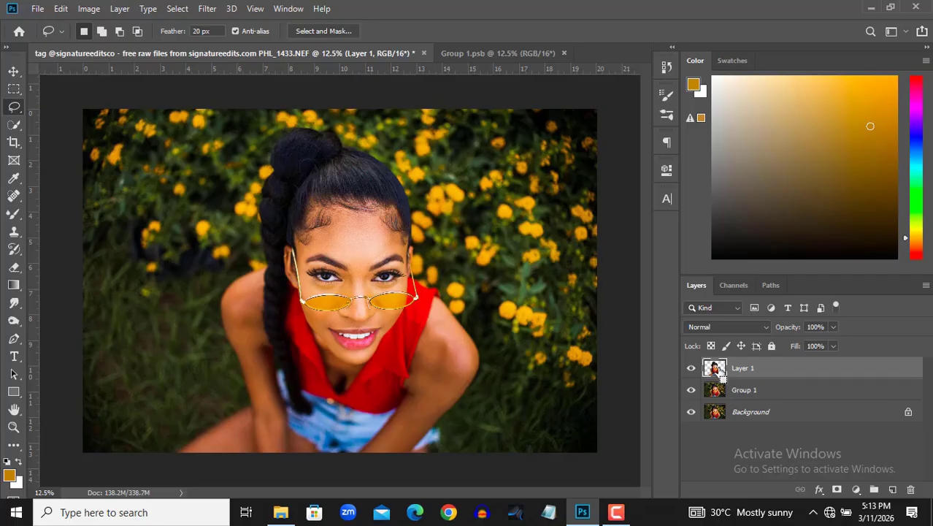
Load Layer 1's outline as a selection, invert it to cover the background, and make Group 1 the active layer
left_click(715, 369, "ctrl")
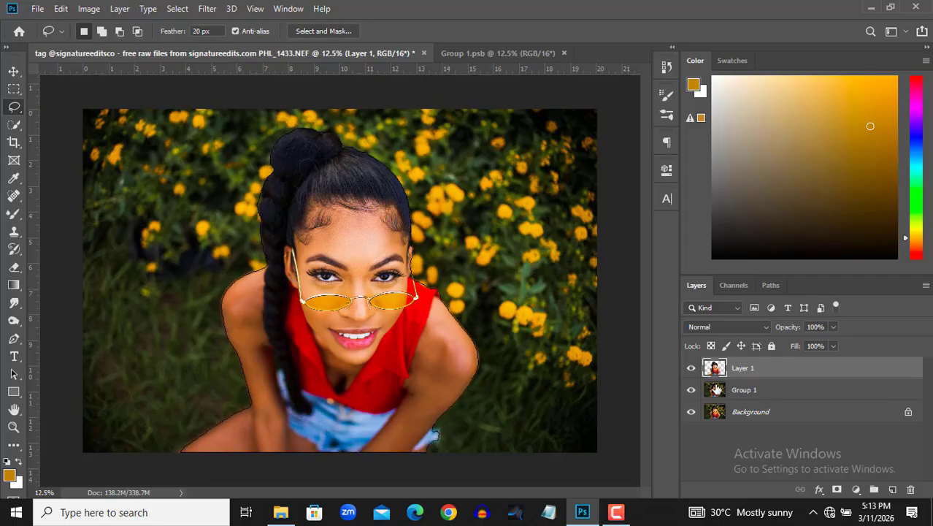
right_click(430, 307)
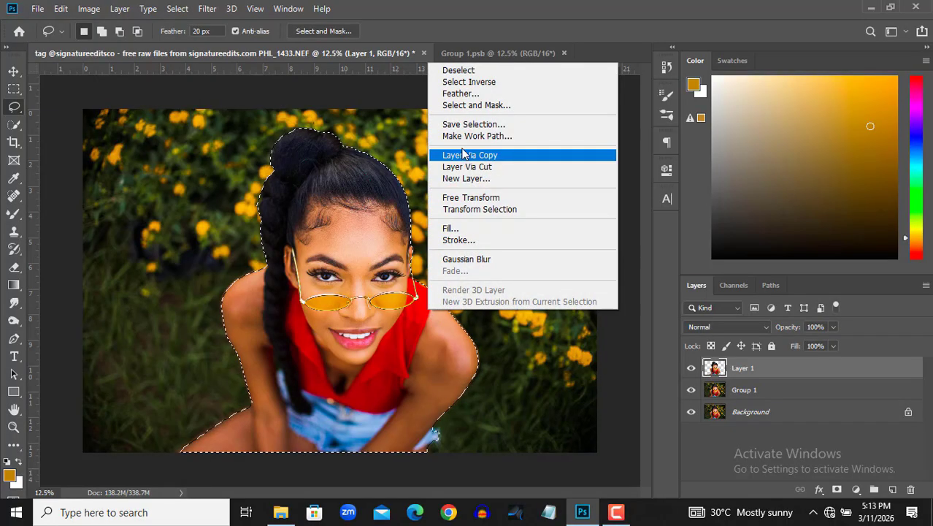
left_click(469, 82)
left_click(744, 389)
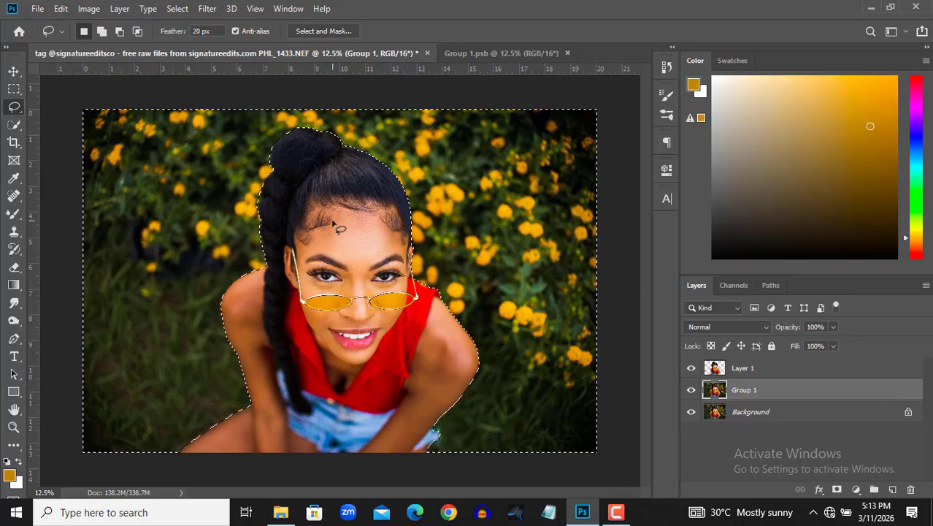
Expand the background selection by 12 pixels
left_click(179, 8)
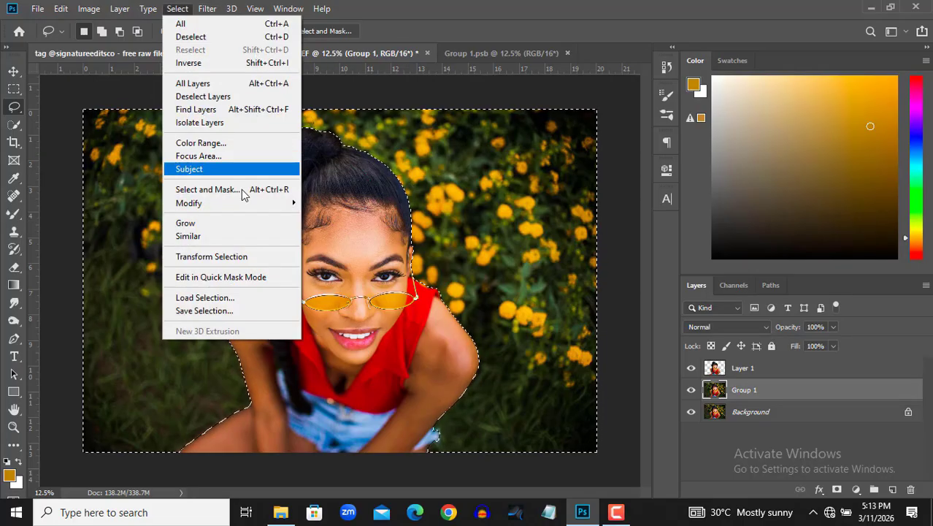
mouse_move(219, 203)
left_click(325, 229)
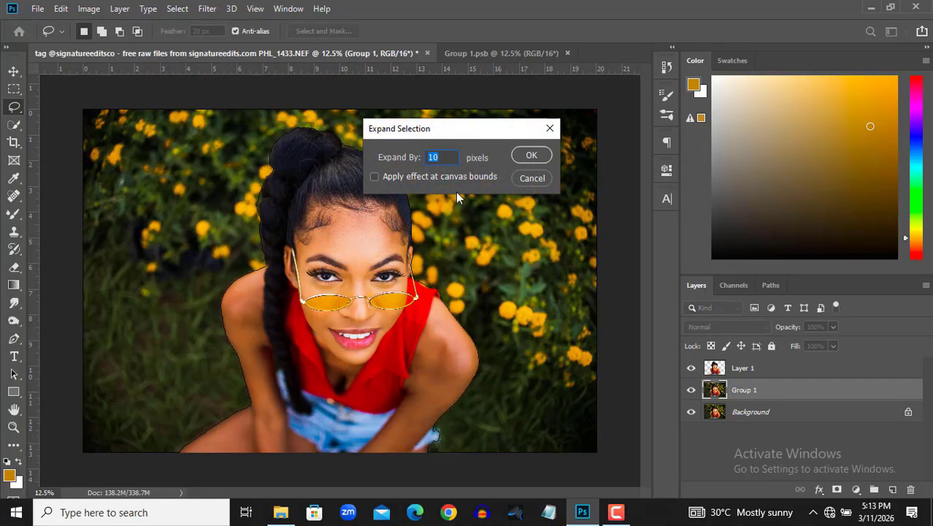
type("12")
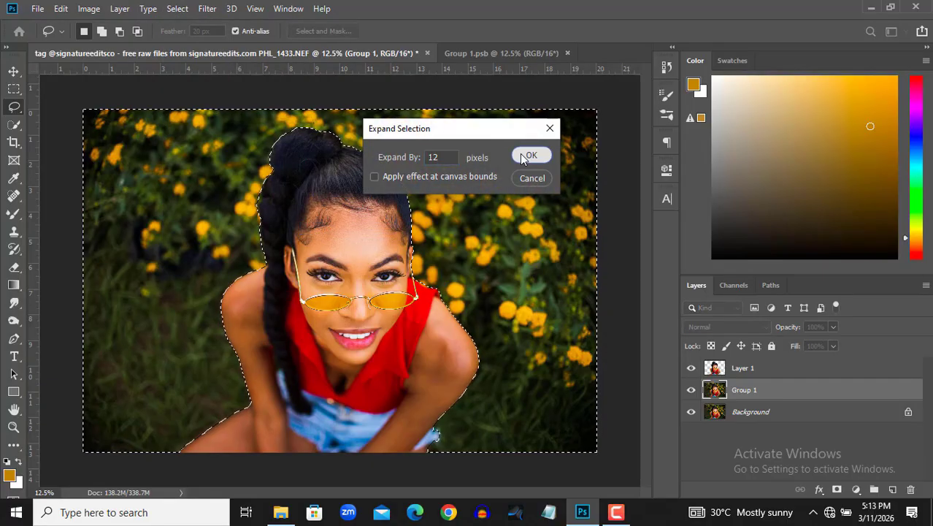
left_click(529, 157)
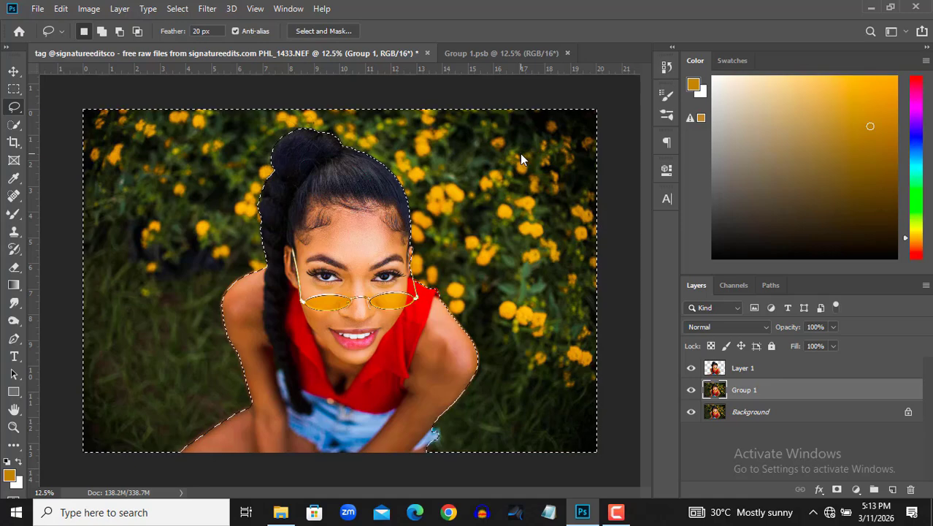
Apply a Gaussian Blur with a 16.6 pixel radius to the selected background on Group 1
left_click(205, 10)
mouse_move(351, 164)
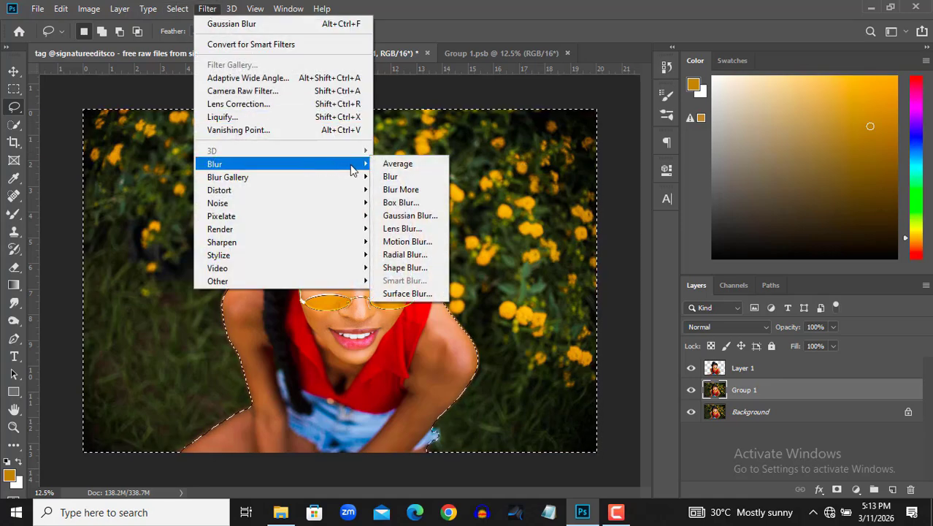
left_click(410, 216)
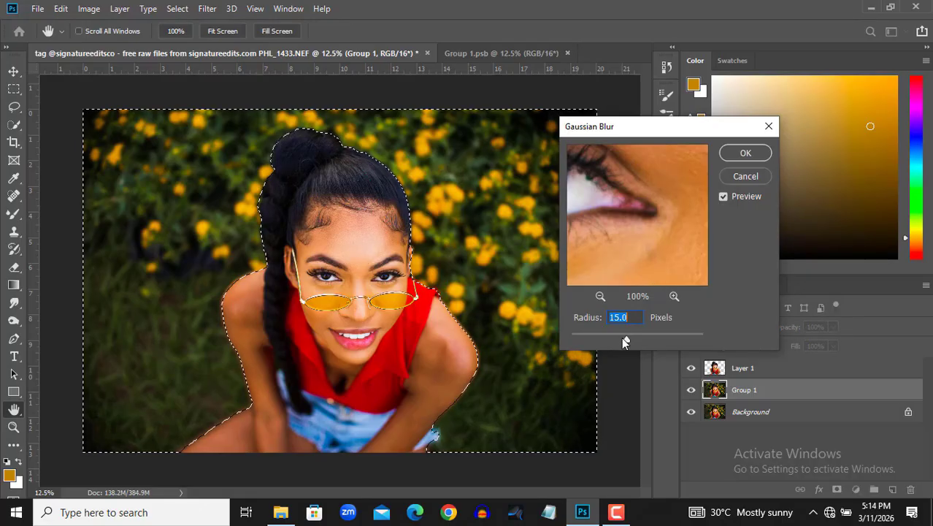
mouse_move(623, 336)
left_mouse_down()
mouse_move(634, 338)
mouse_move(625, 337)
left_mouse_up()
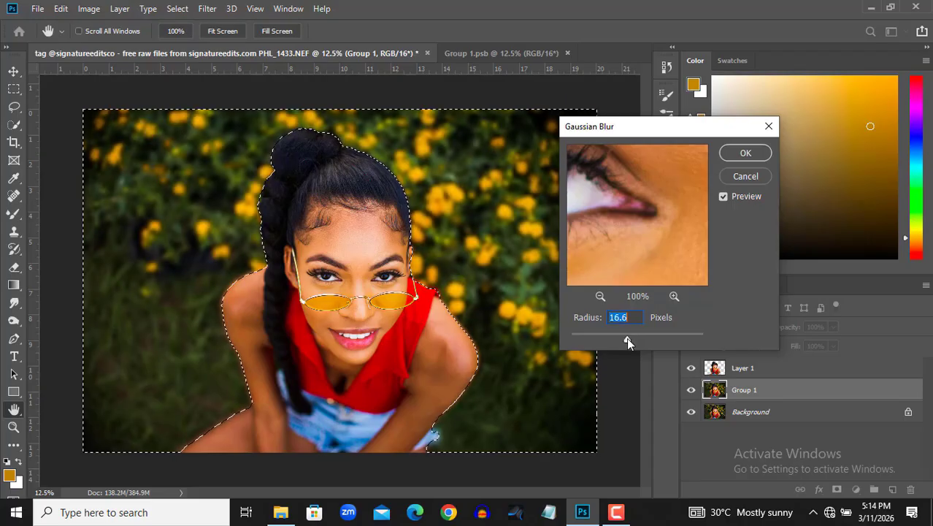
left_click(730, 155)
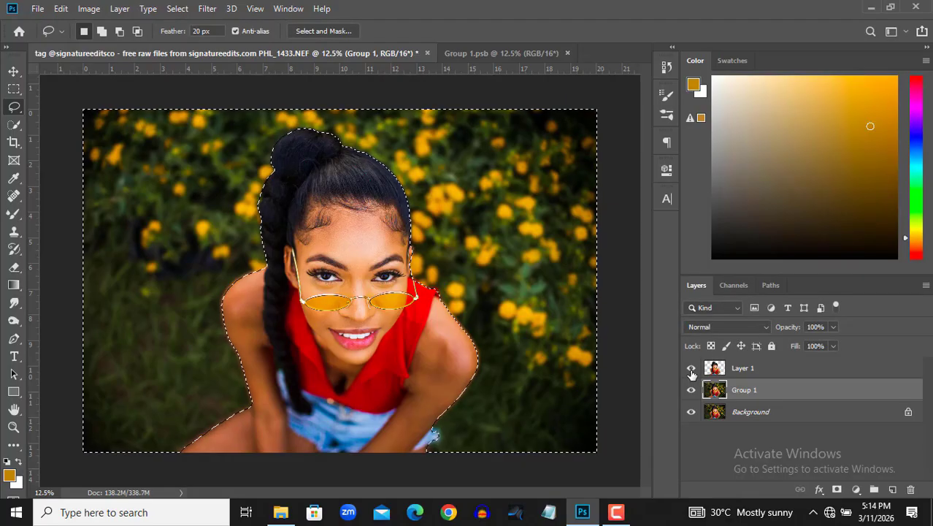
Deselect the background and merge Layer 1 and Group 1 into one layer
key("ctrl+d")
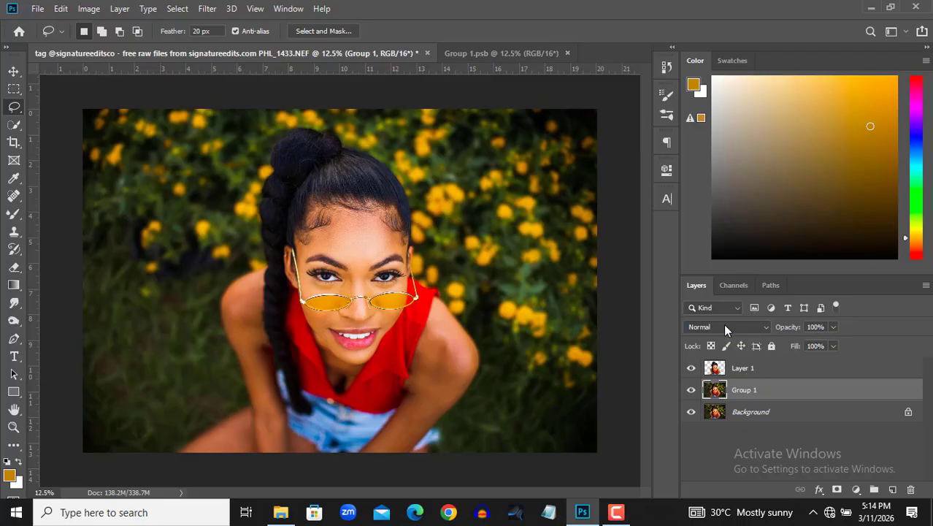
left_click(748, 372, "shift")
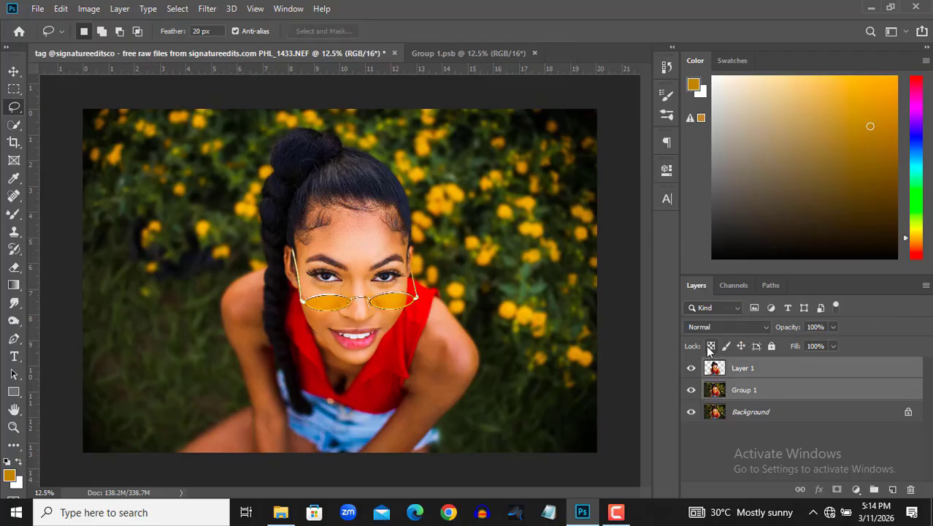
key("ctrl+e")
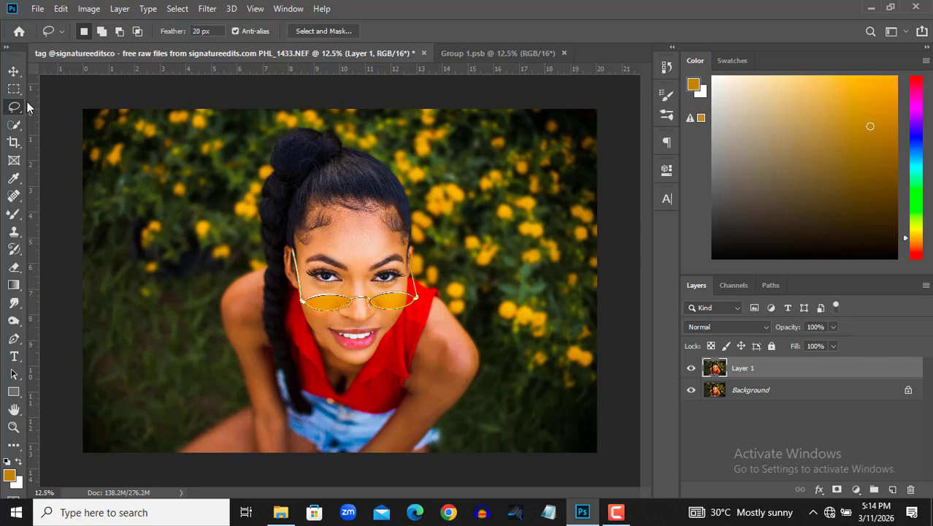
Crop the photo to a 4 : 5 (8 : 10) ratio, shifting the image slightly left within the frame
left_click(14, 142)
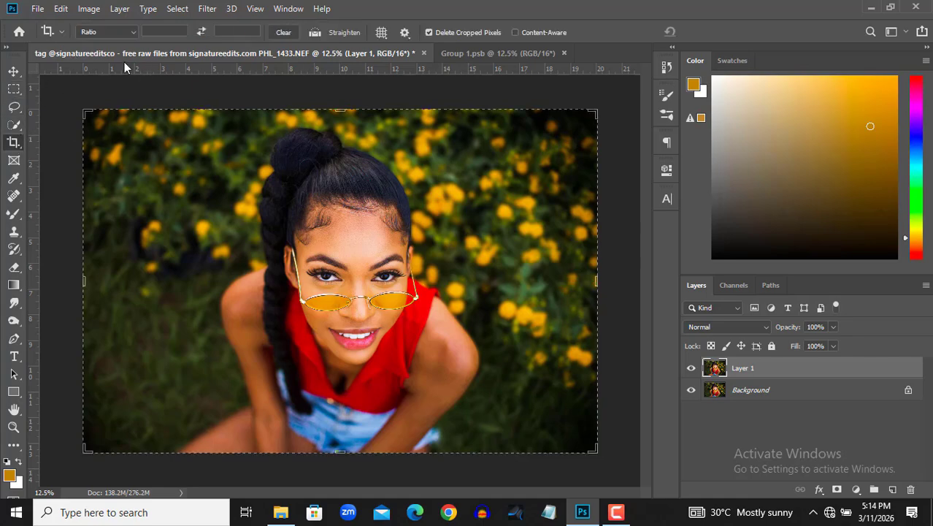
left_click(133, 31)
left_click(106, 90)
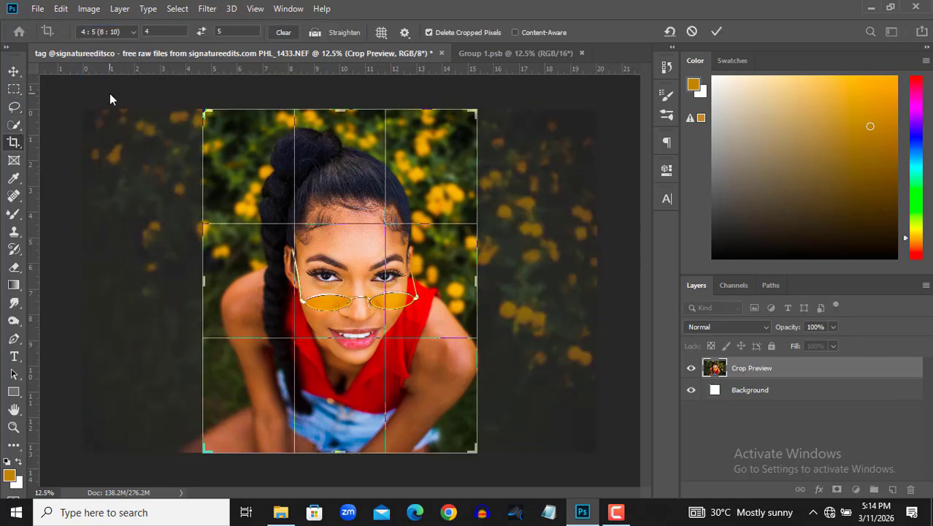
left_click_drag(367, 264, 332, 272)
left_click(716, 32)
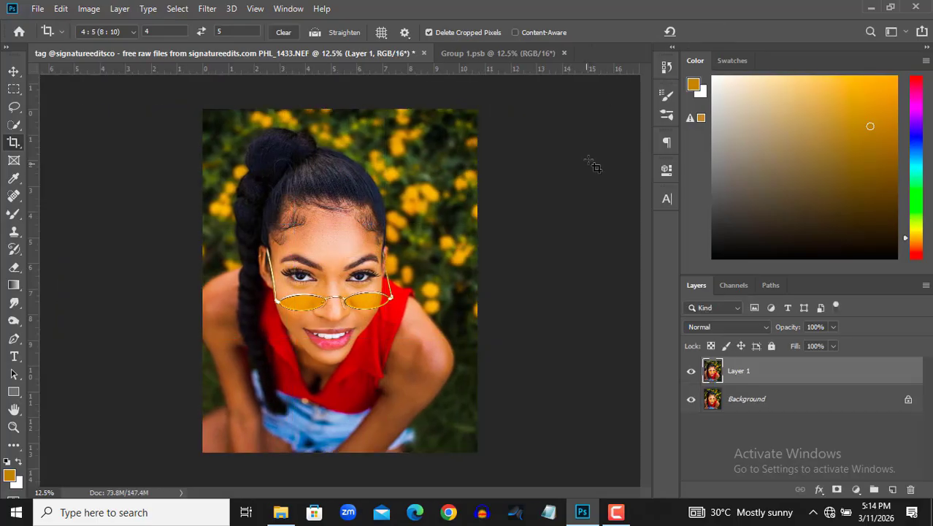
left_click(13, 71)
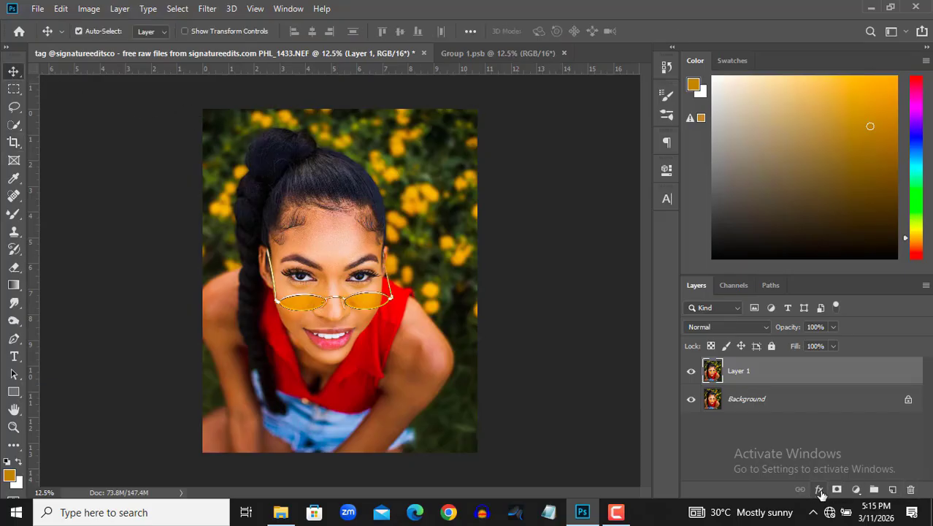
Toggle Layer 1's visibility to compare the retouched portrait with the original Background layer
left_click(855, 489)
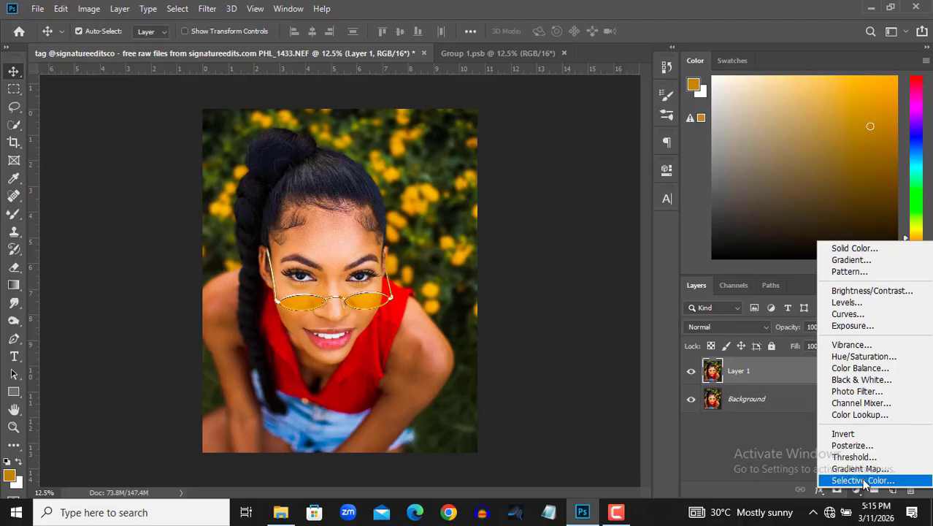
left_click(784, 444)
left_click(690, 374)
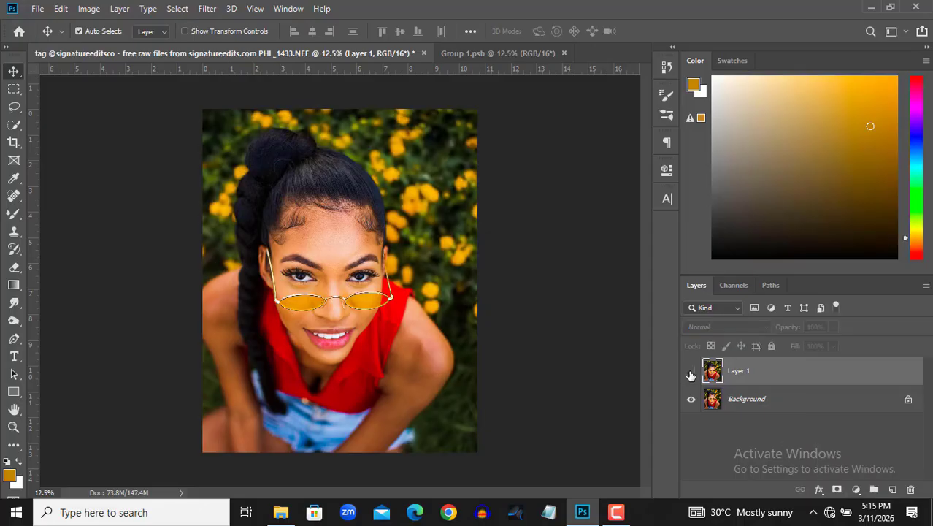
left_click(691, 374)
left_click(691, 374)
left_click(690, 374)
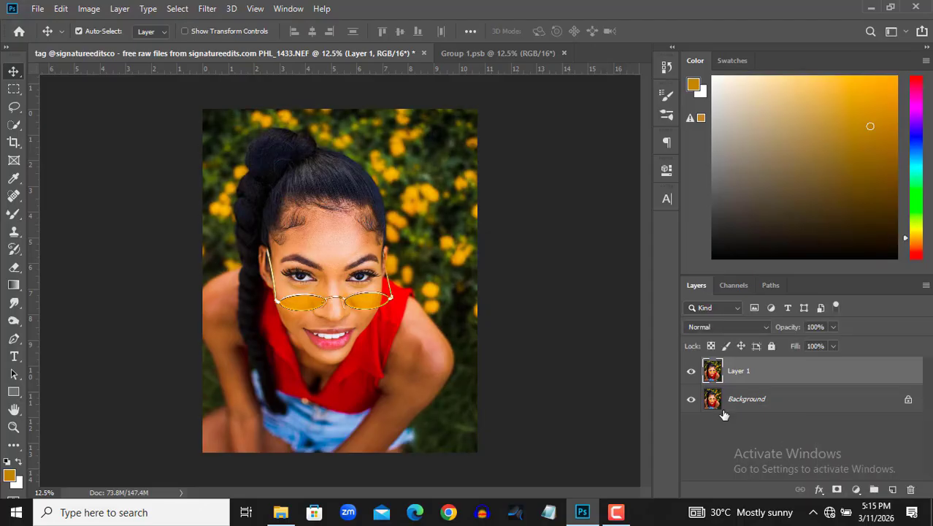
Add a Color Balance adjustment layer above Layer 1
left_click(856, 491)
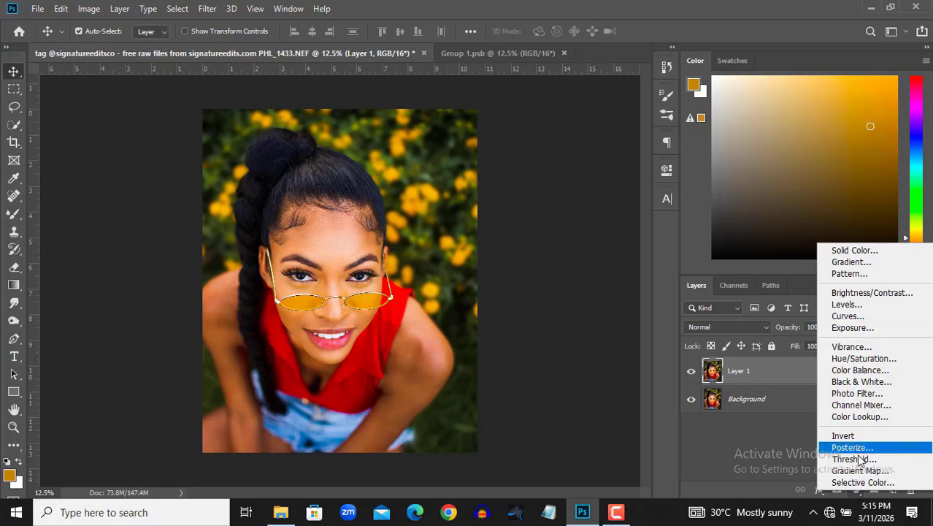
left_click(861, 370)
left_click_drag(582, 173, 628, 169)
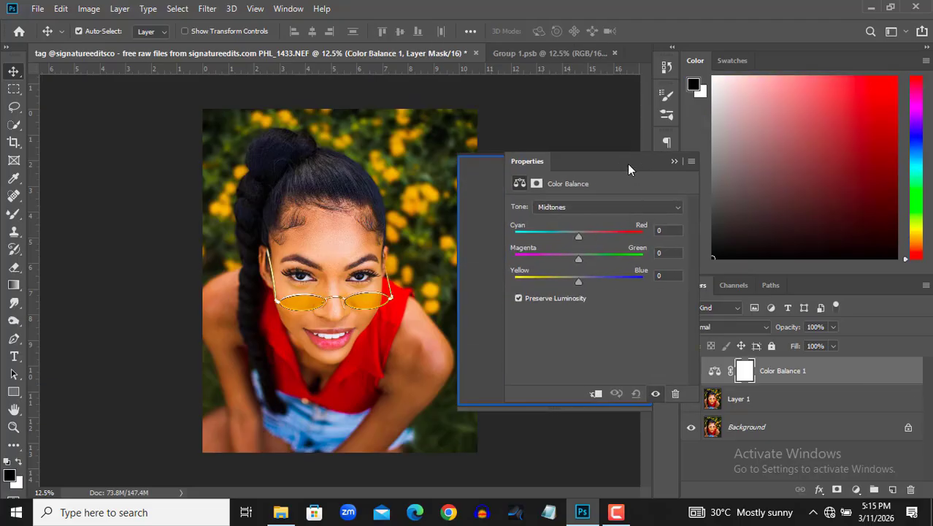
Set the Color Balance highlights to Cyan-Red +1, Magenta-Green -3 and Yellow-Blue +14, and compare with the adjustment off and on
left_click(599, 211)
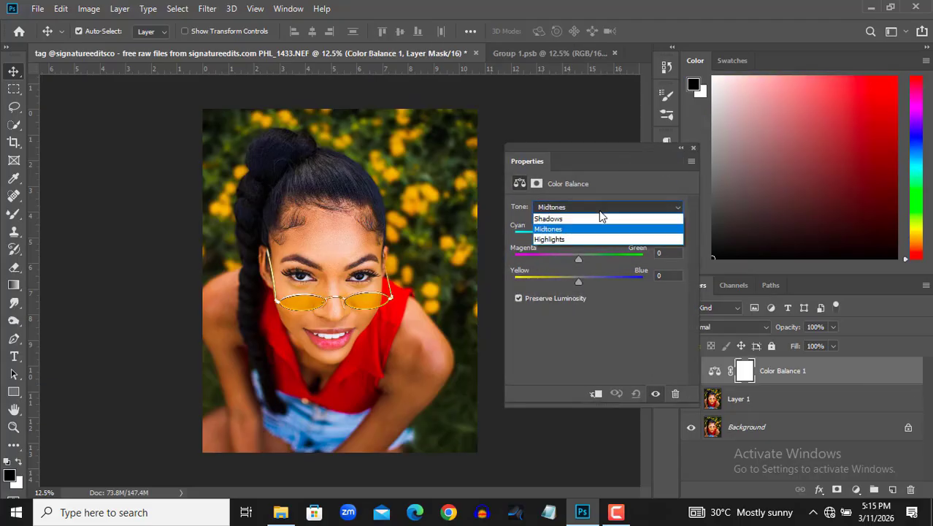
left_click(557, 238)
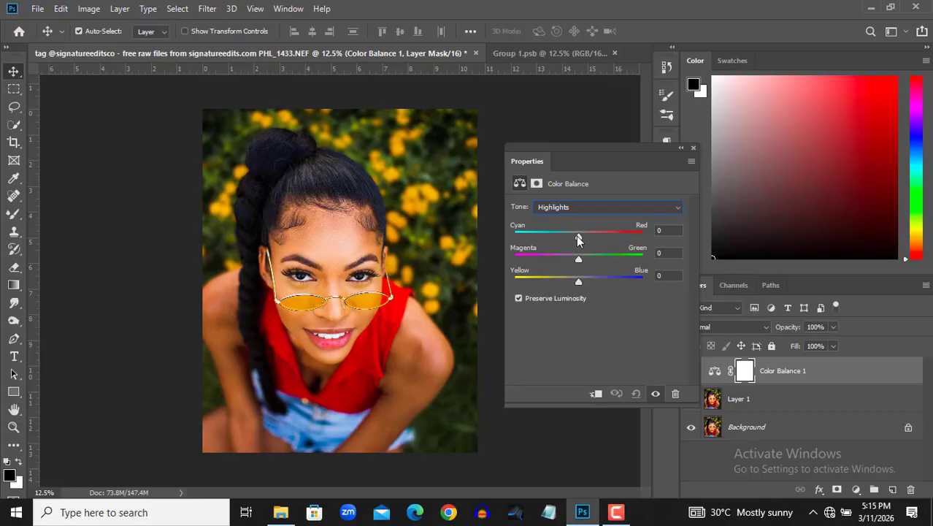
mouse_move(578, 240)
left_mouse_down()
mouse_move(664, 242)
mouse_move(586, 240)
left_mouse_up()
key("ctrl+z")
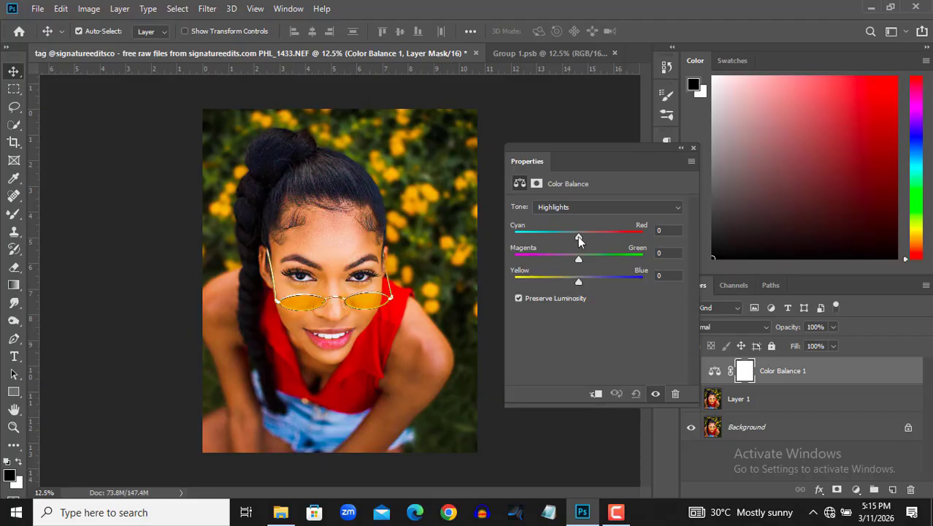
left_click_drag(577, 236, 578, 259)
left_click_drag(579, 282, 592, 285)
left_click(656, 394)
left_click(657, 394)
left_click(657, 395)
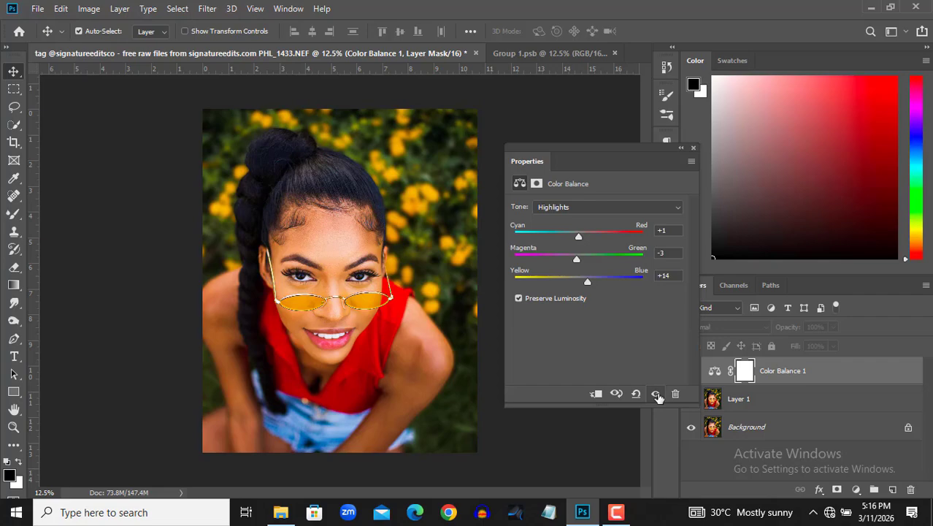
left_click(657, 394)
Set the Color Balance shadows to Cyan-Red -8, Magenta-Green +4 and Yellow-Blue -9, and close the settings
left_click(596, 208)
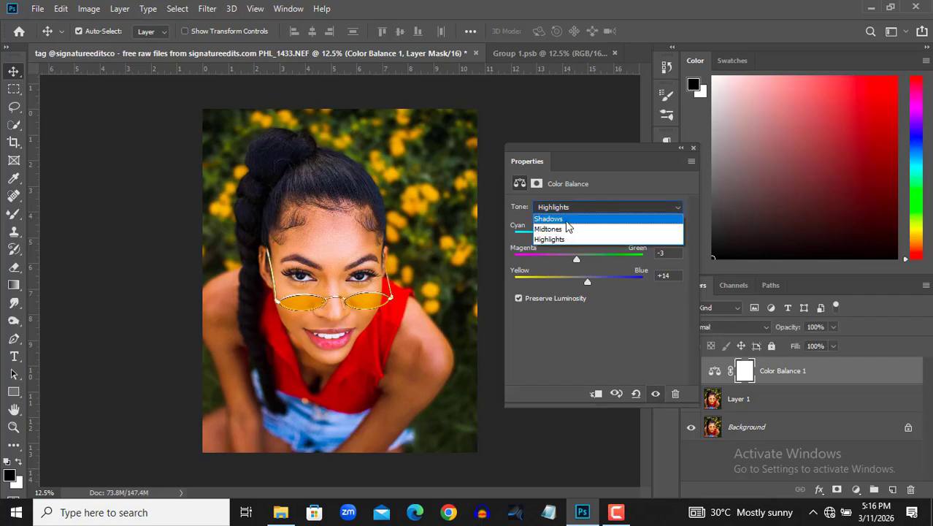
left_click(577, 217)
left_click_drag(580, 234, 581, 233)
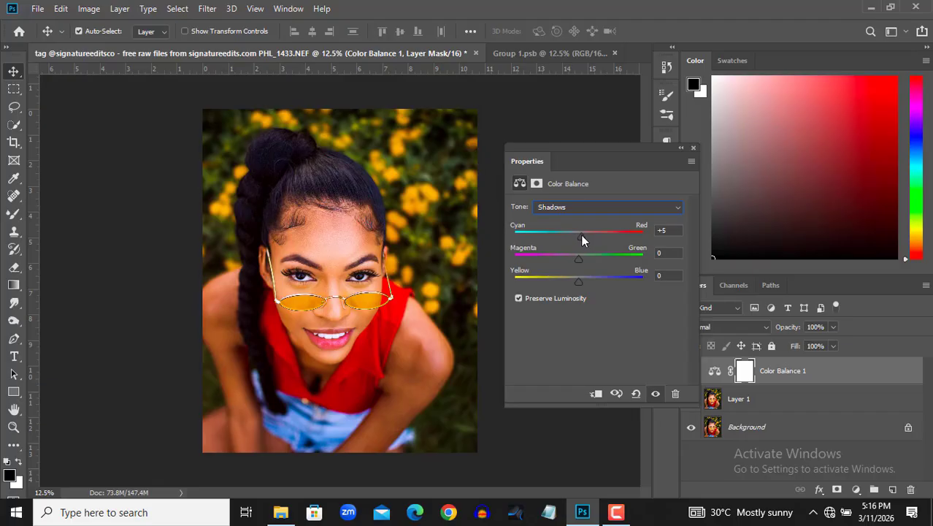
left_click_drag(581, 234, 572, 235)
left_click_drag(579, 260, 581, 261)
left_click_drag(577, 284, 575, 284)
left_click(693, 147)
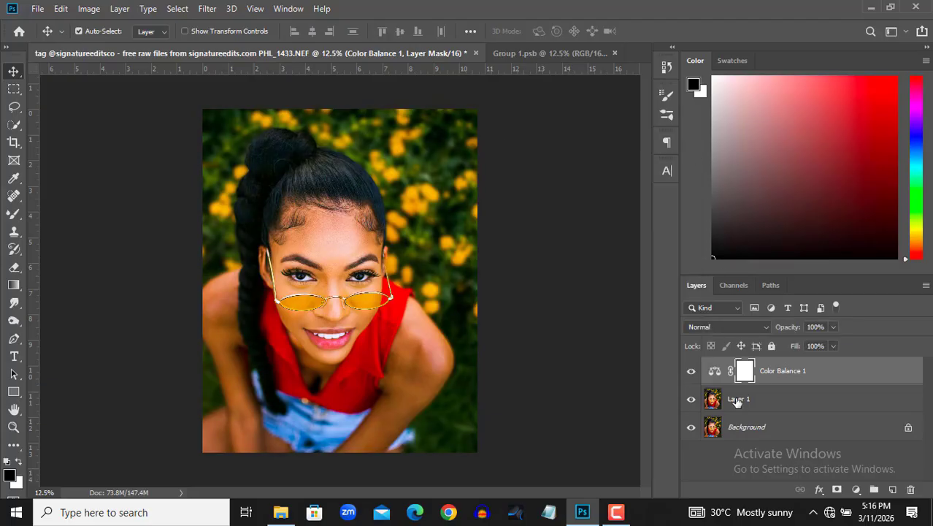
Add a Curves adjustment layer above Color Balance 1, pulling the RGB white point slightly inward, lowering the shadows slightly and anchoring the highlights
left_click(856, 489)
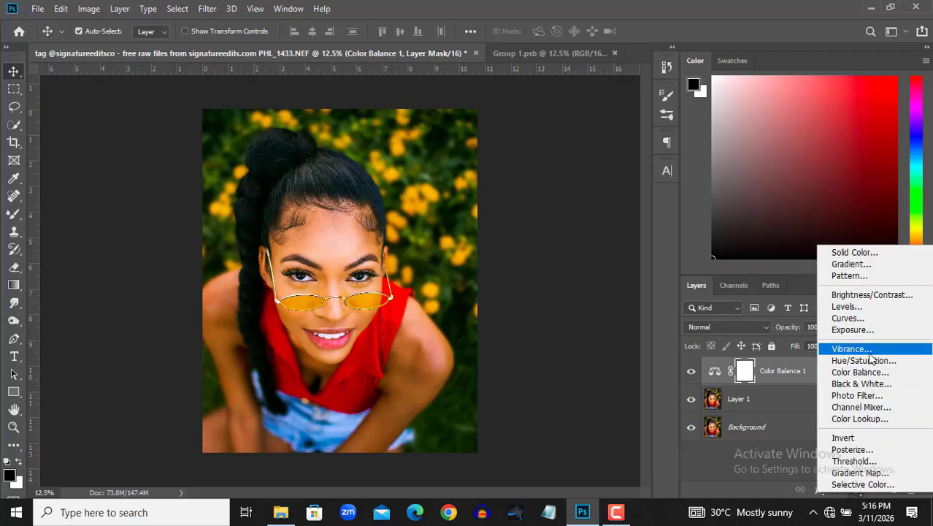
left_click(849, 318)
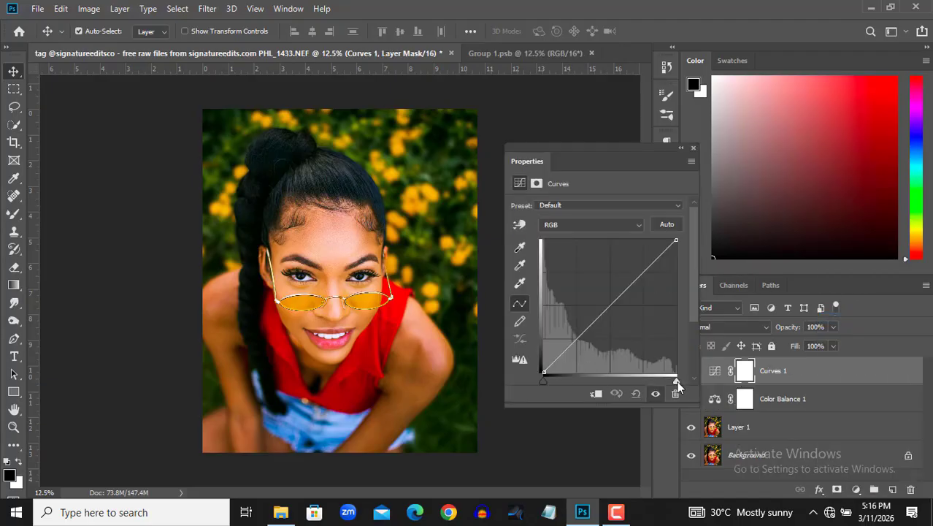
left_click_drag(677, 381, 669, 381)
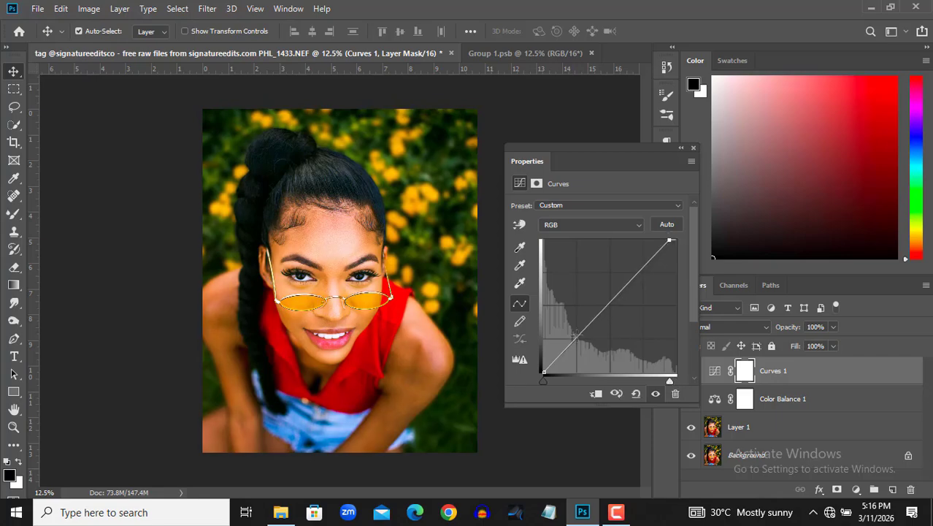
left_click_drag(577, 337, 579, 340)
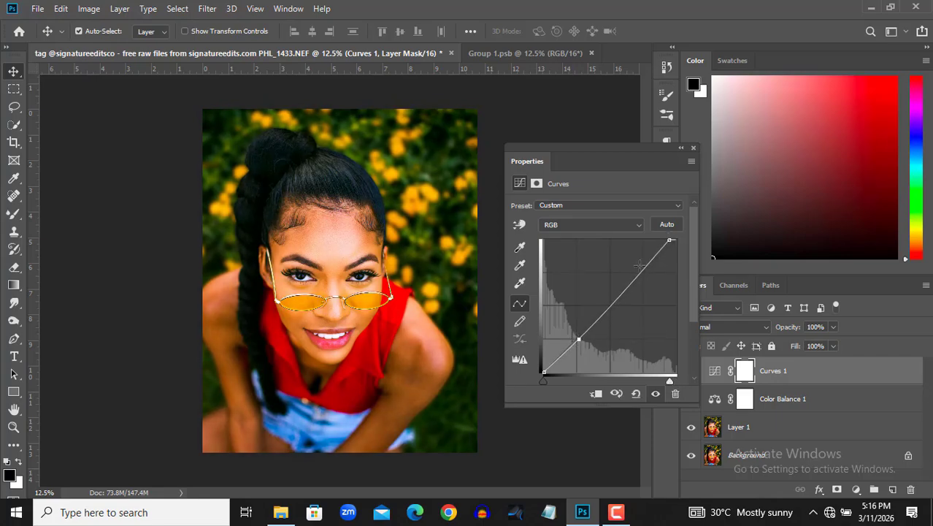
left_click(642, 269)
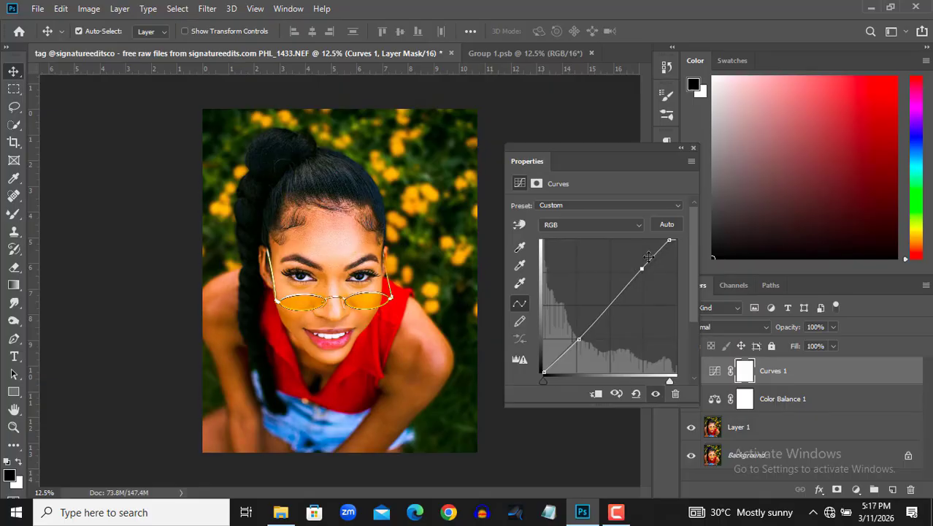
Compare the portrait with the Curves adjustment off and on, and close its settings
left_click(655, 394)
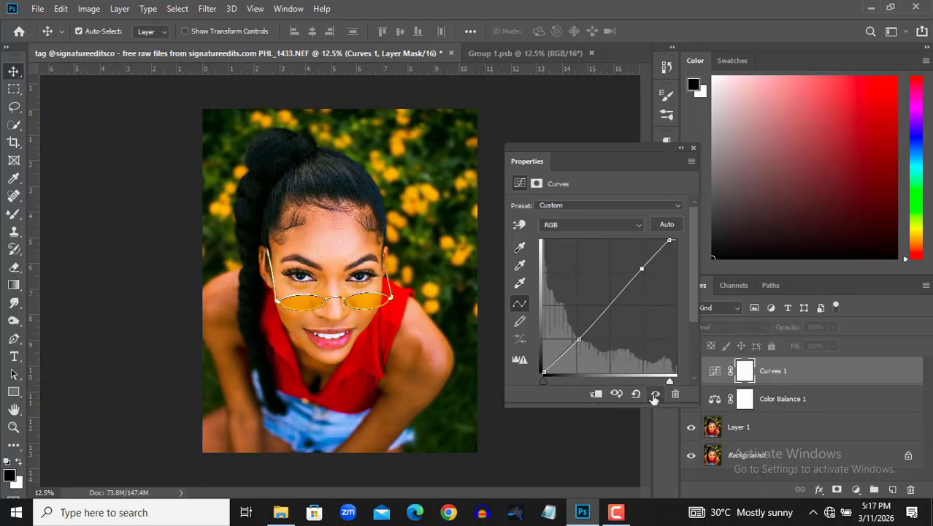
left_click(656, 395)
left_click(655, 395)
left_click(656, 395)
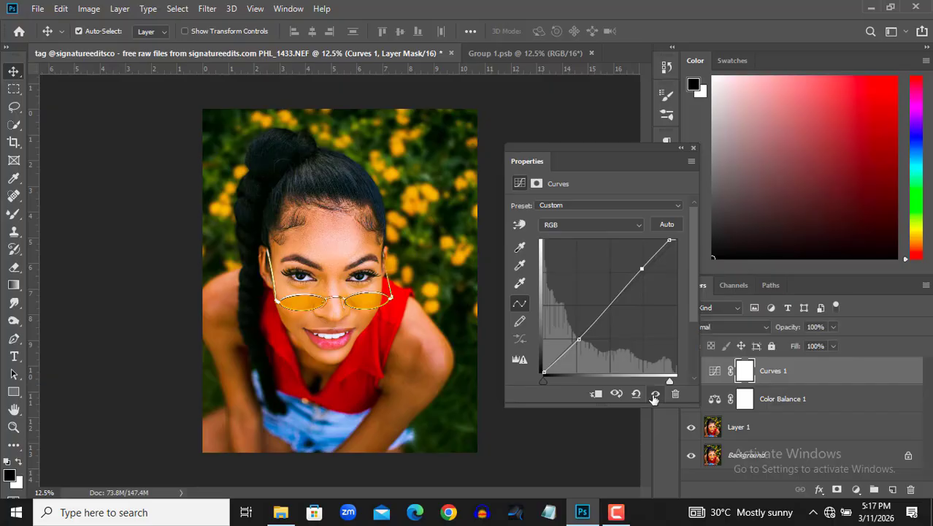
left_click(693, 150)
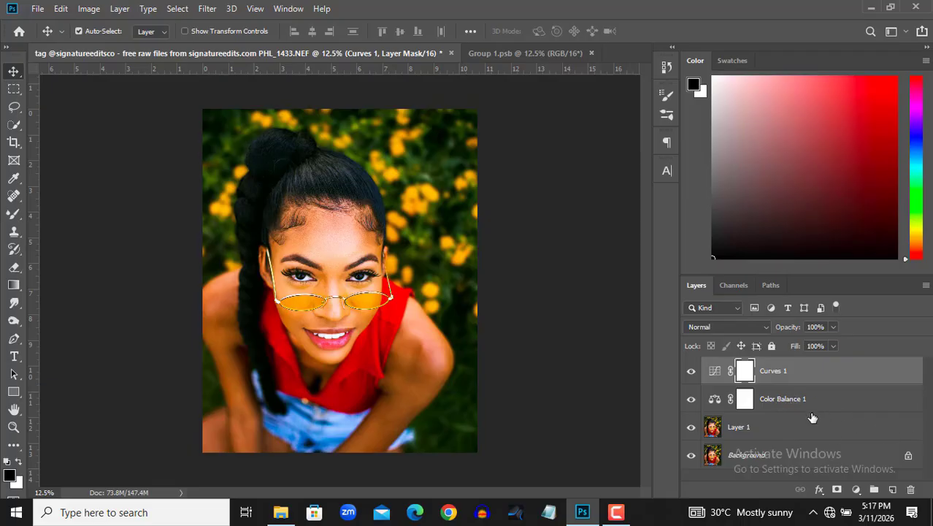
Group the Curves 1, Color Balance 1 and Layer 1 layers above the Background
left_click(775, 400, "shift")
left_click(767, 428, "shift")
key("ctrl+g")
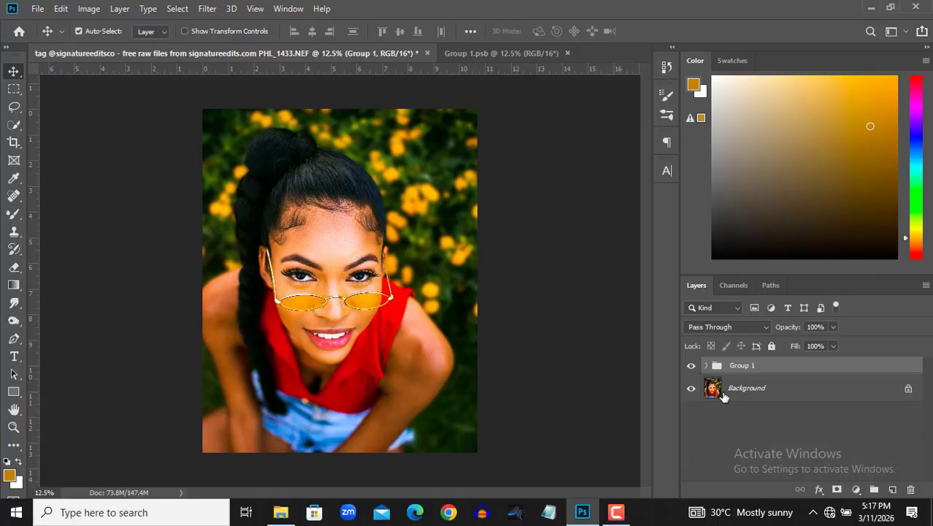
Toggle the visibility of the new layer group to compare the full edit with the Background image
left_click(691, 370)
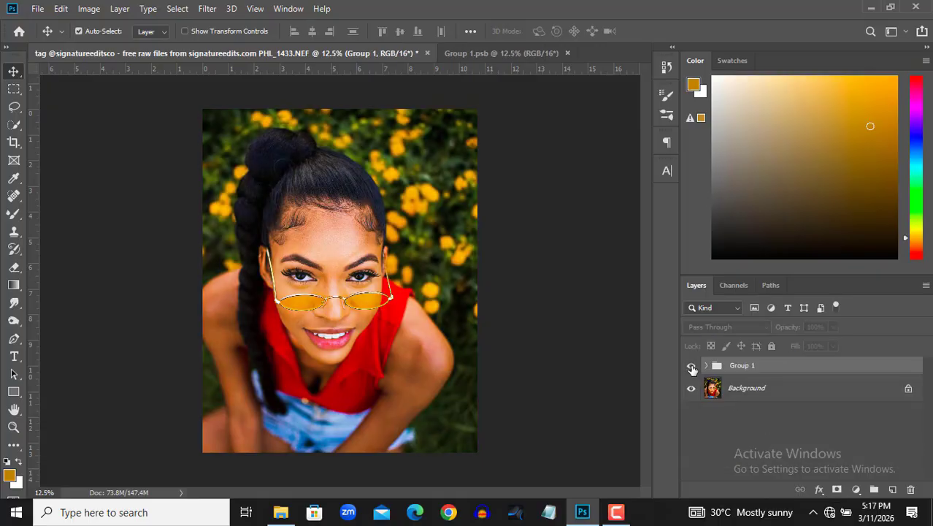
left_click(691, 367)
left_click(692, 368)
left_click(692, 368)
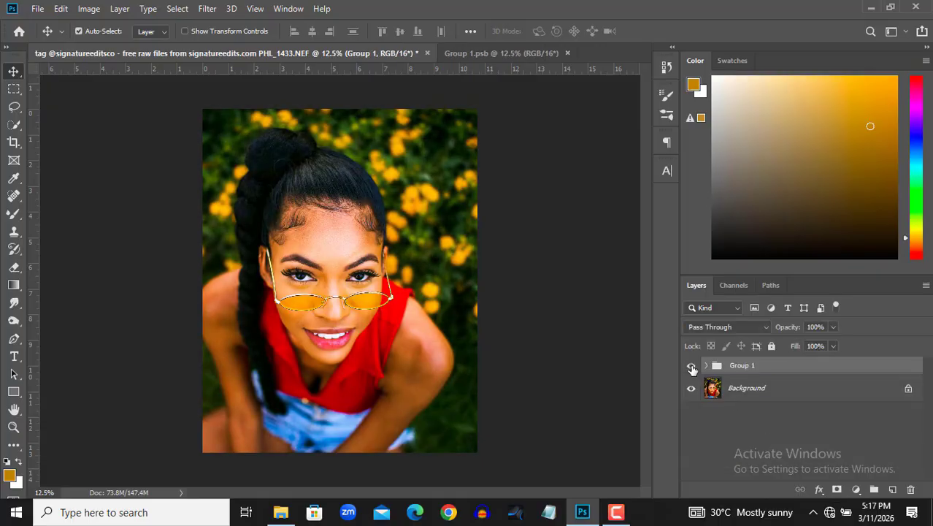
left_click(691, 368)
left_click(692, 367)
left_click(691, 367)
left_click(692, 367)
Add the signature text "enrada media" in white 39 pt Photograph Signature near the portrait's lower right corner
left_click(373, 425)
type("enrada")
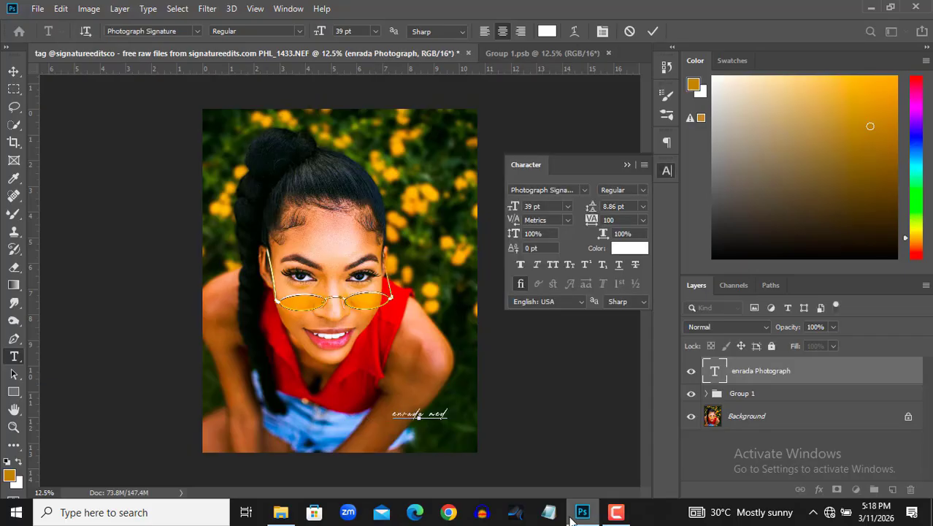
type("media")
left_click(652, 31)
Move the signature text slightly right and up in the image's lower right corner, and close the character settings
key("v")
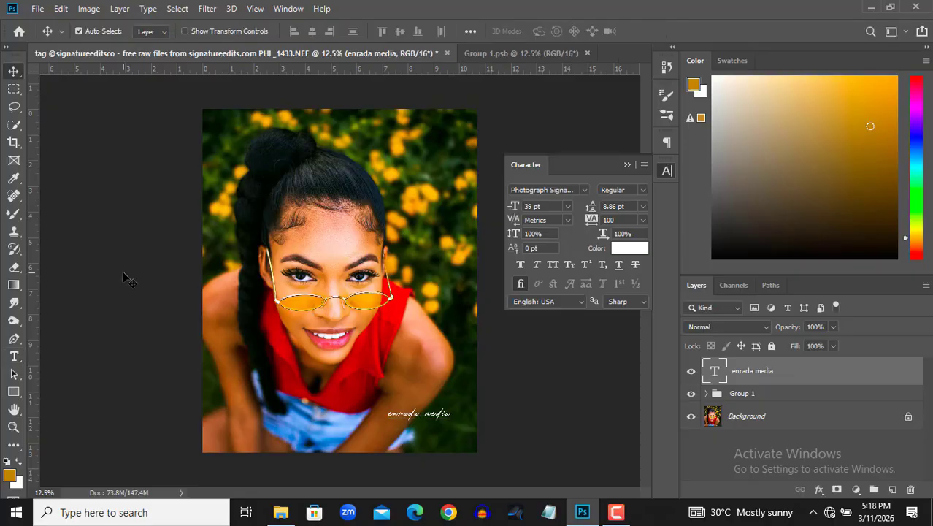
left_click_drag(418, 420, 426, 417)
left_click(628, 165)
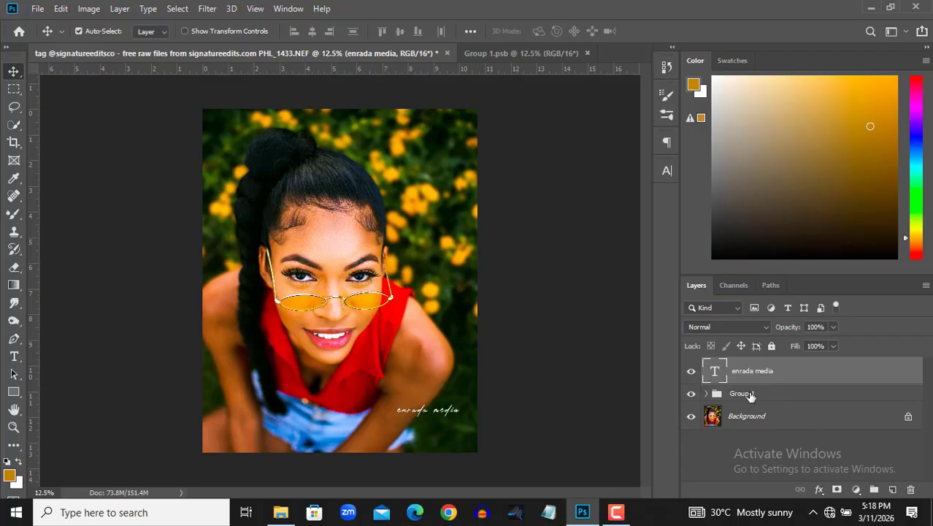
Select Group 1 together with the signature text layer and start Export As for the document
left_click(750, 394, "shift")
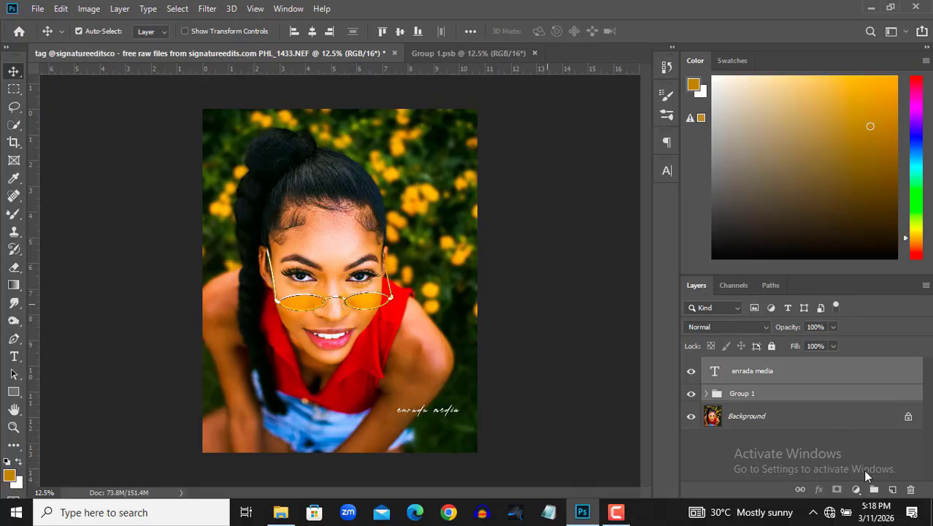
left_click(37, 9)
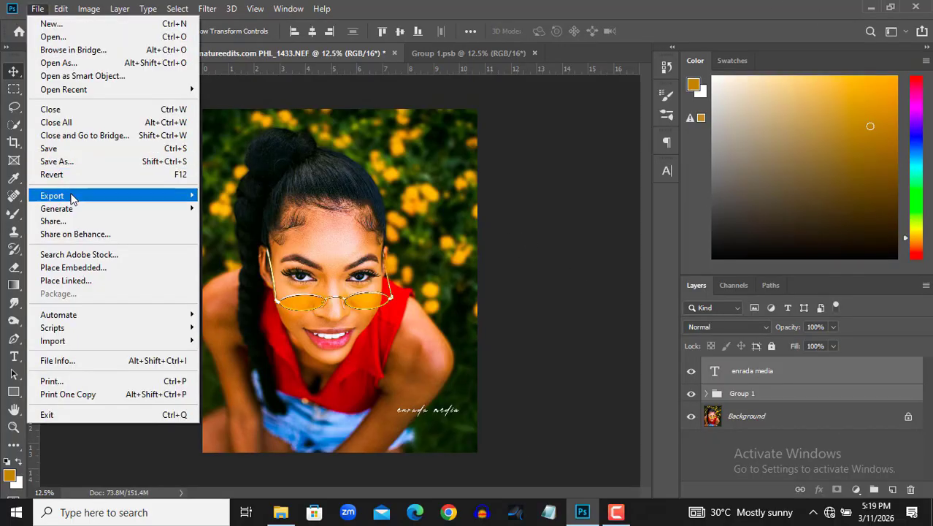
mouse_move(73, 195)
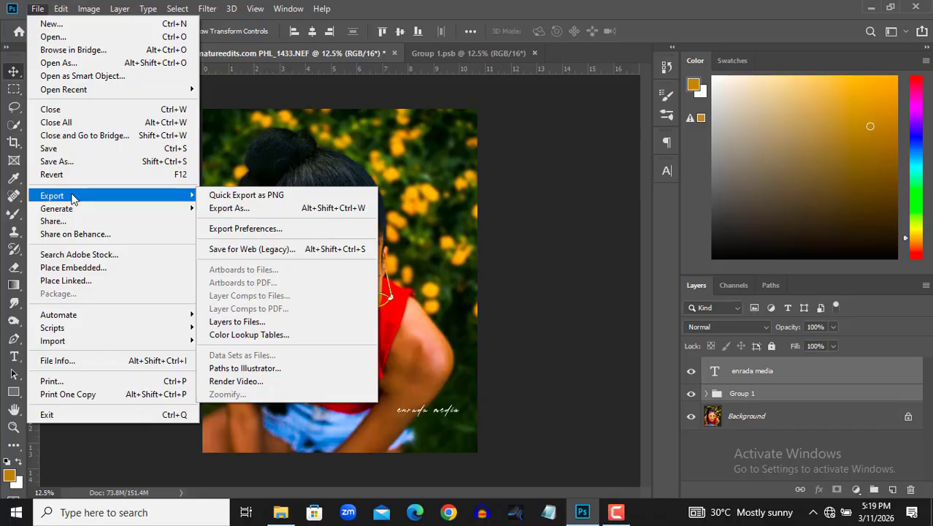
left_click(246, 211)
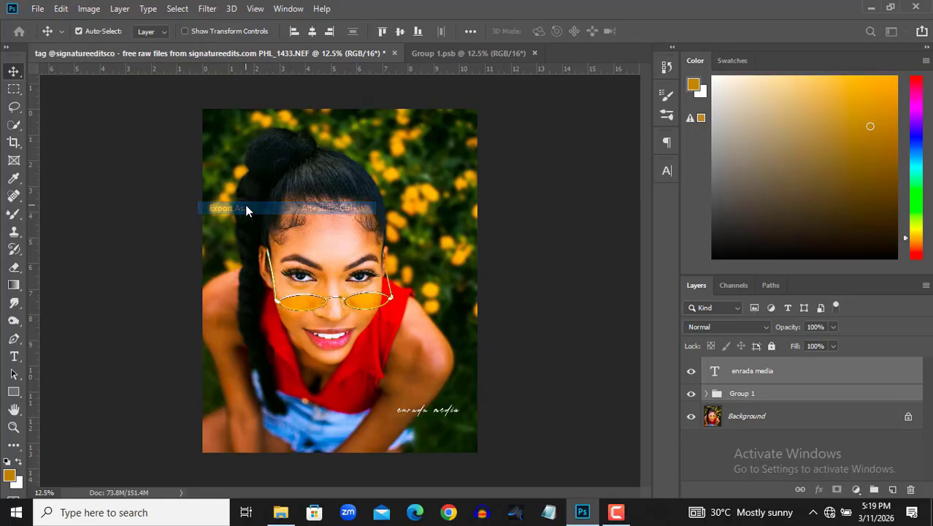